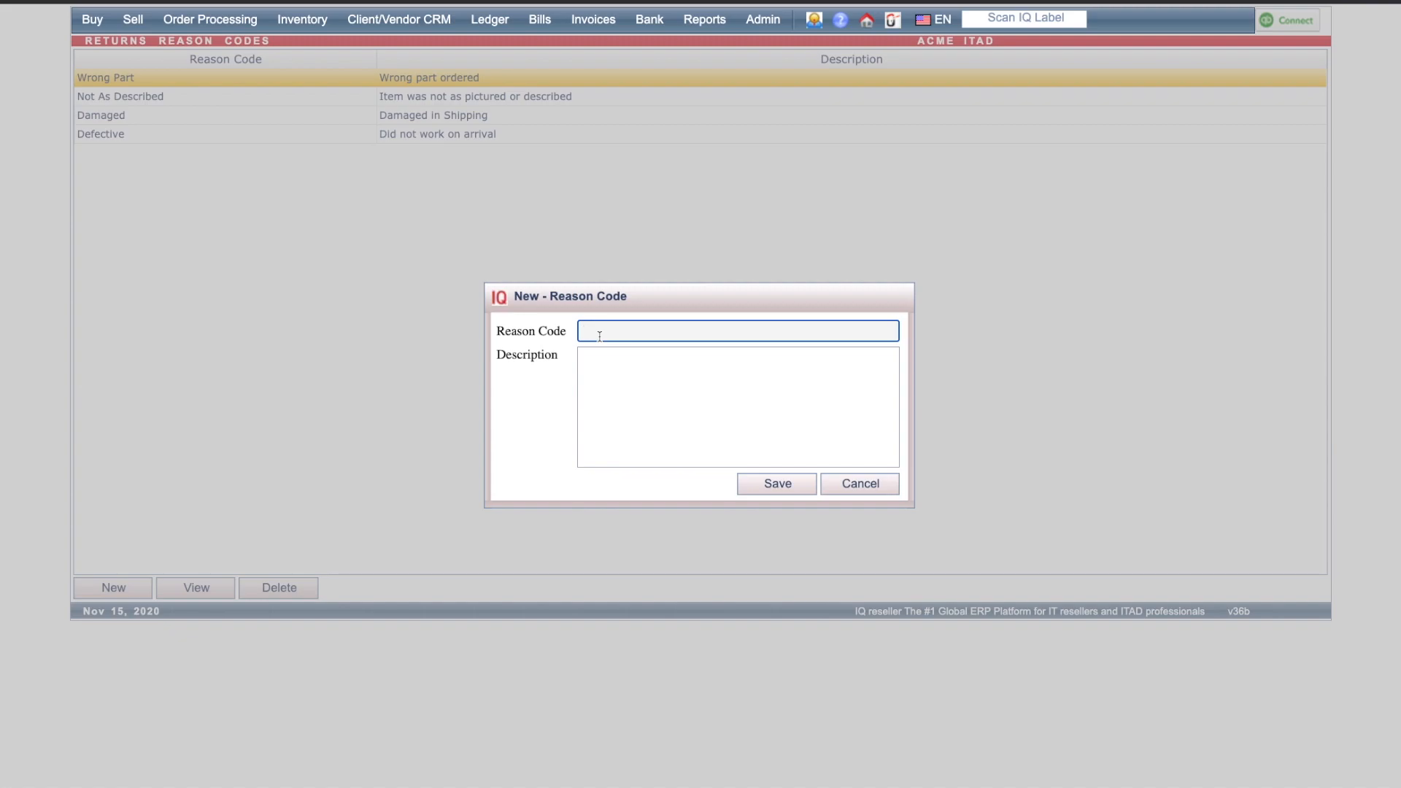
left_click(606, 378)
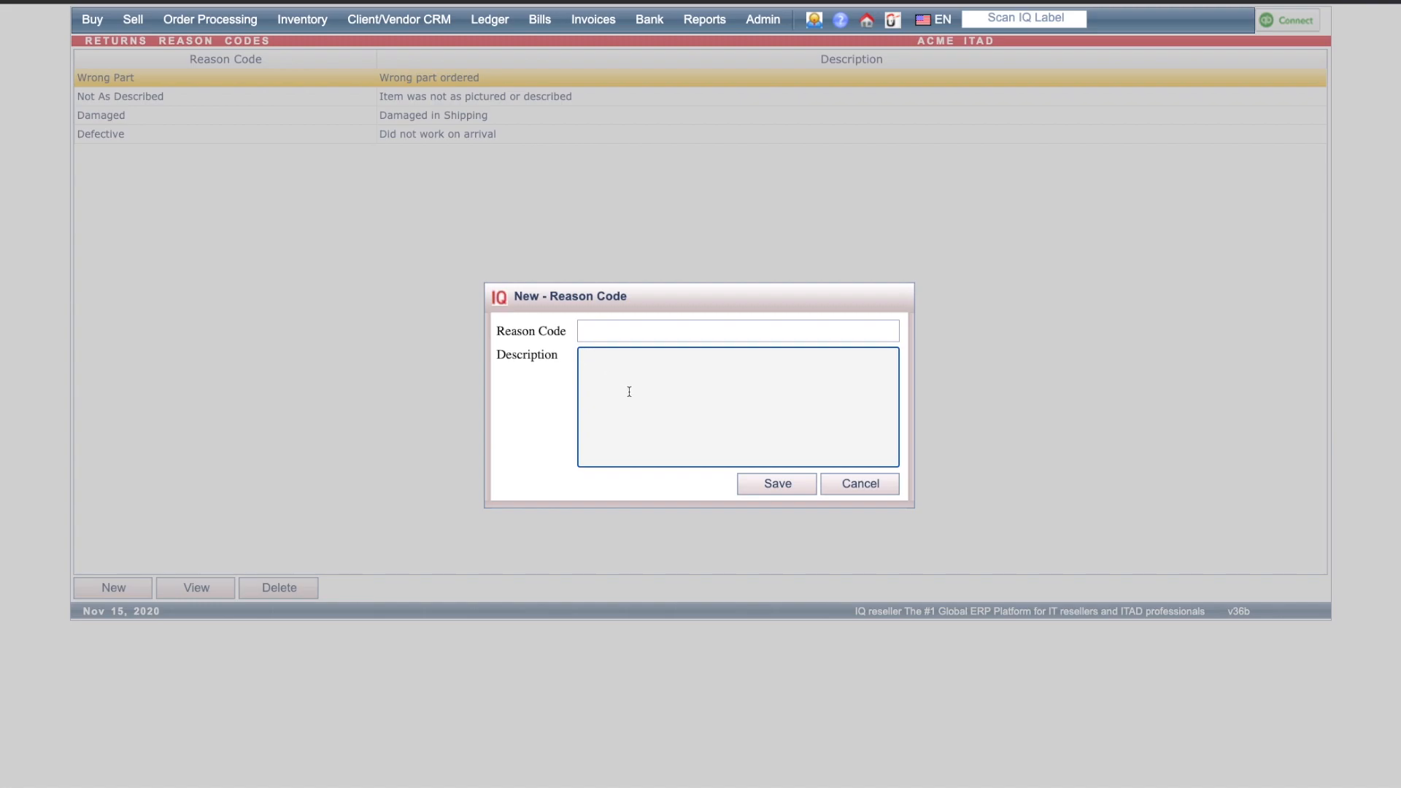
left_click(852, 493)
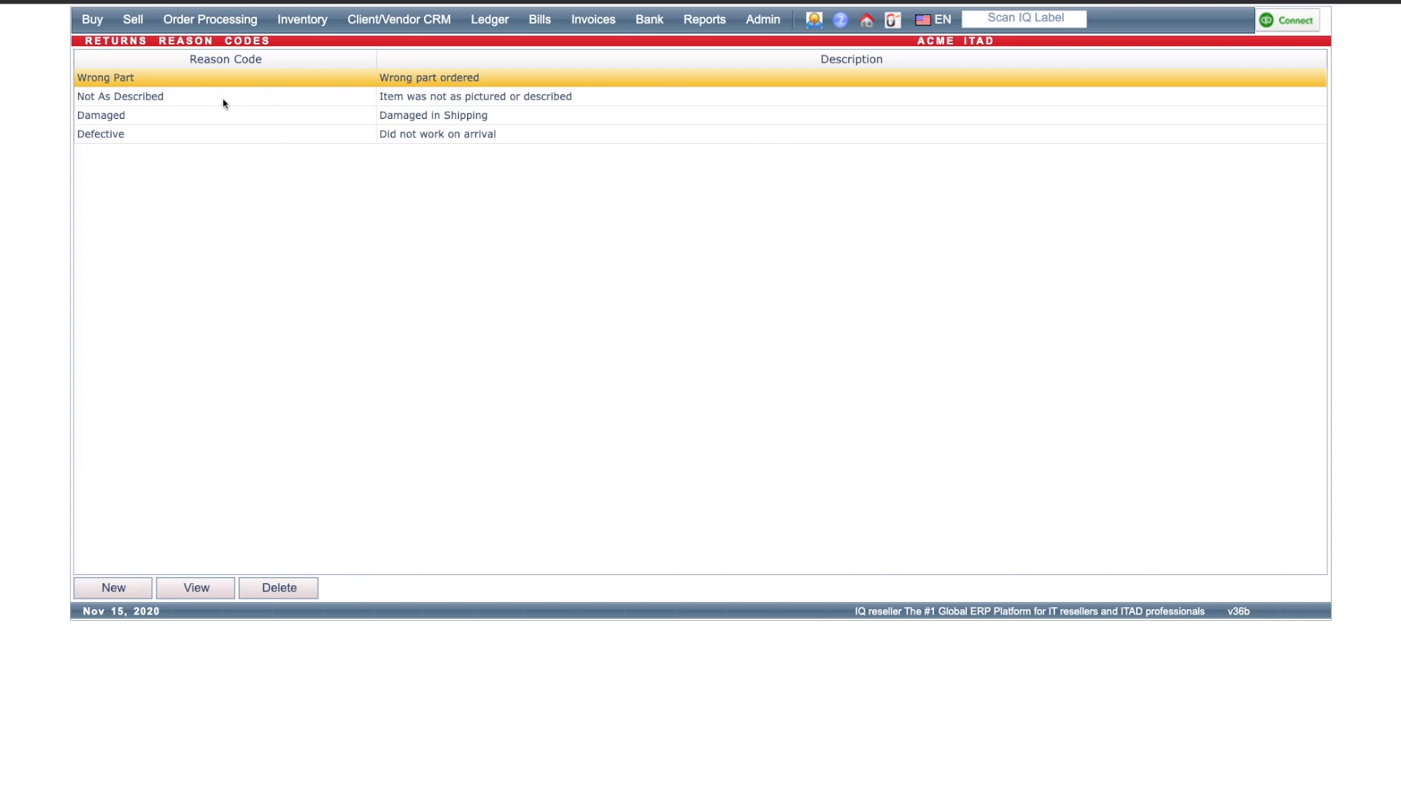
Step: Open the sales orders list and show the invoiced orders
mouse_move(133, 19)
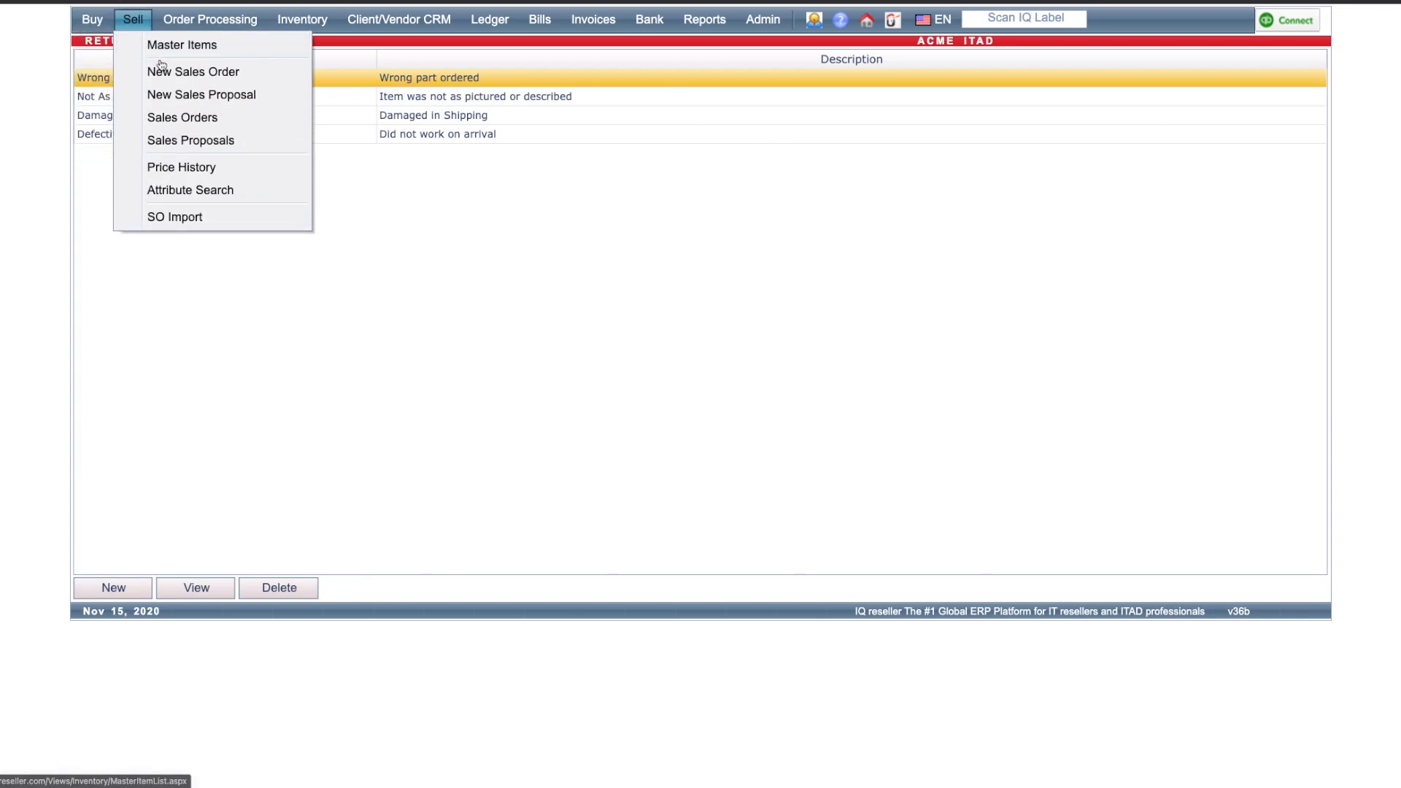
left_click(184, 118)
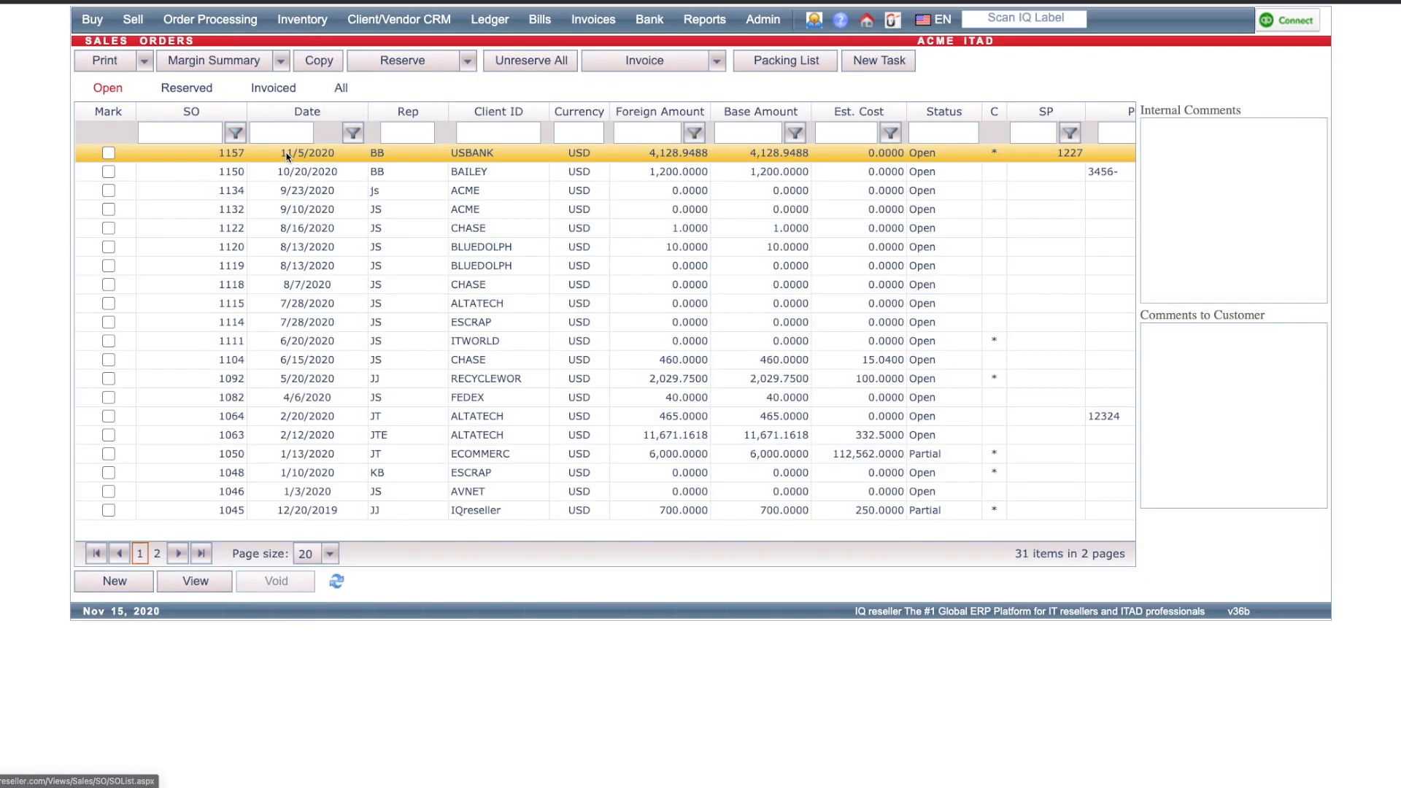
left_click(278, 88)
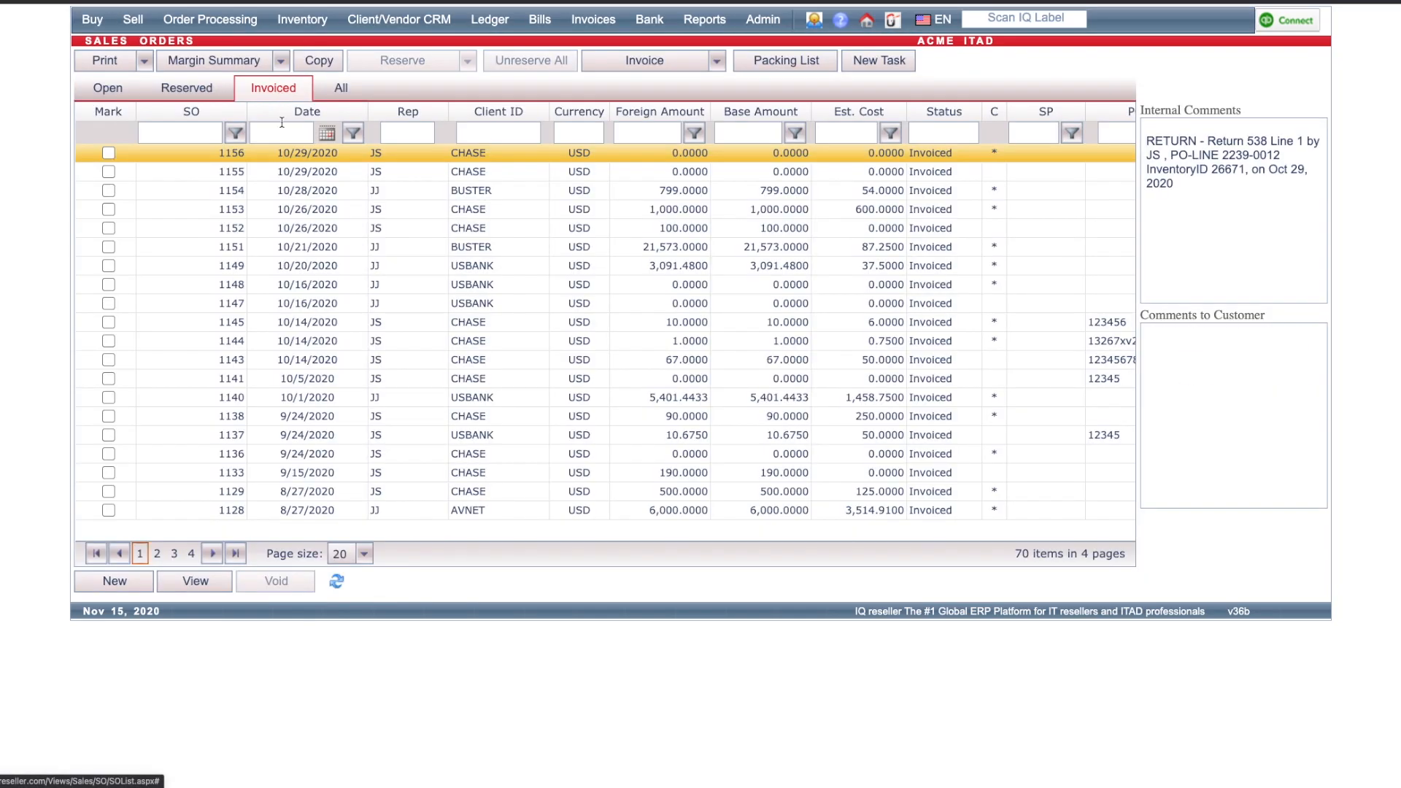
Step: Open invoiced sales order 1143, mark its EliteBook 2540P line and start a return for it
left_click(470, 365)
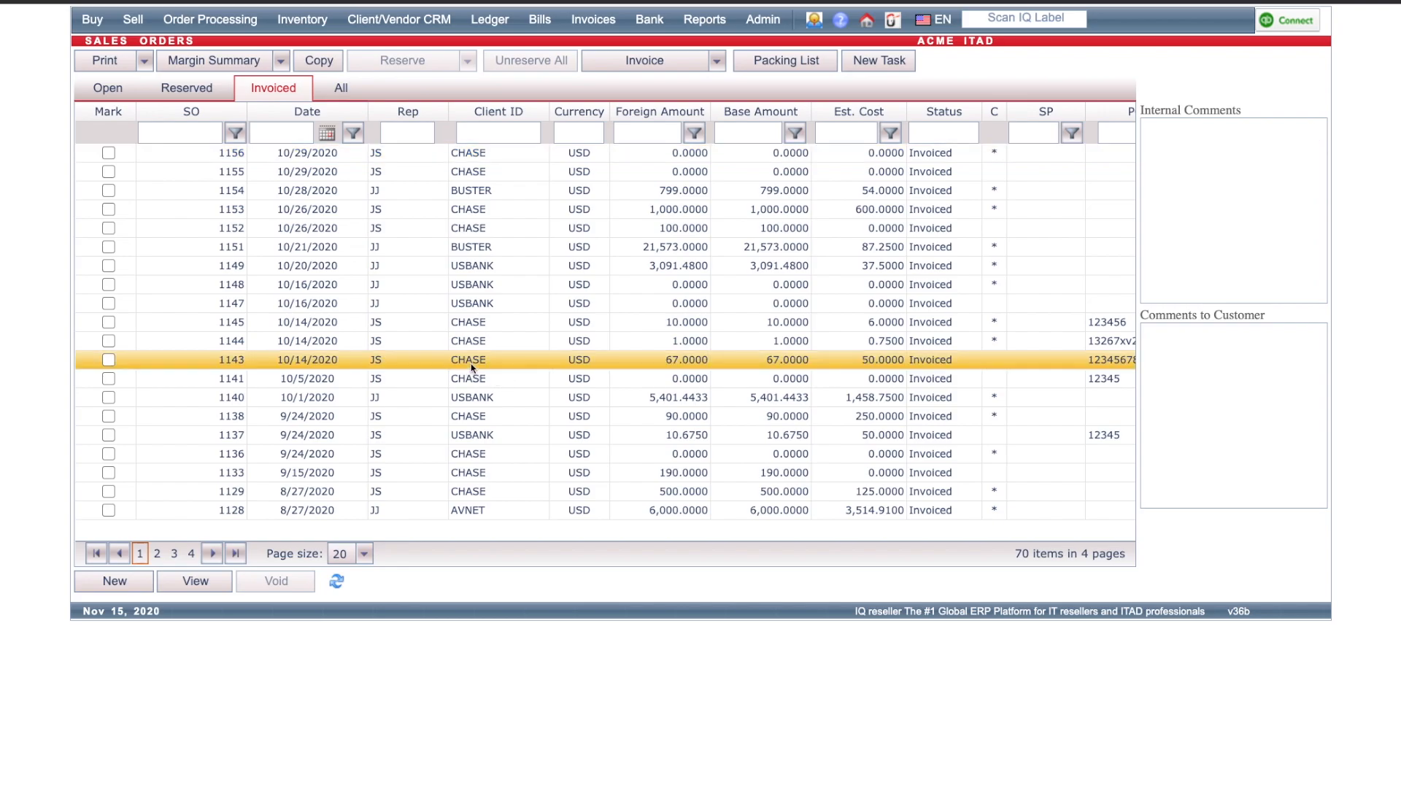
double_click(471, 368)
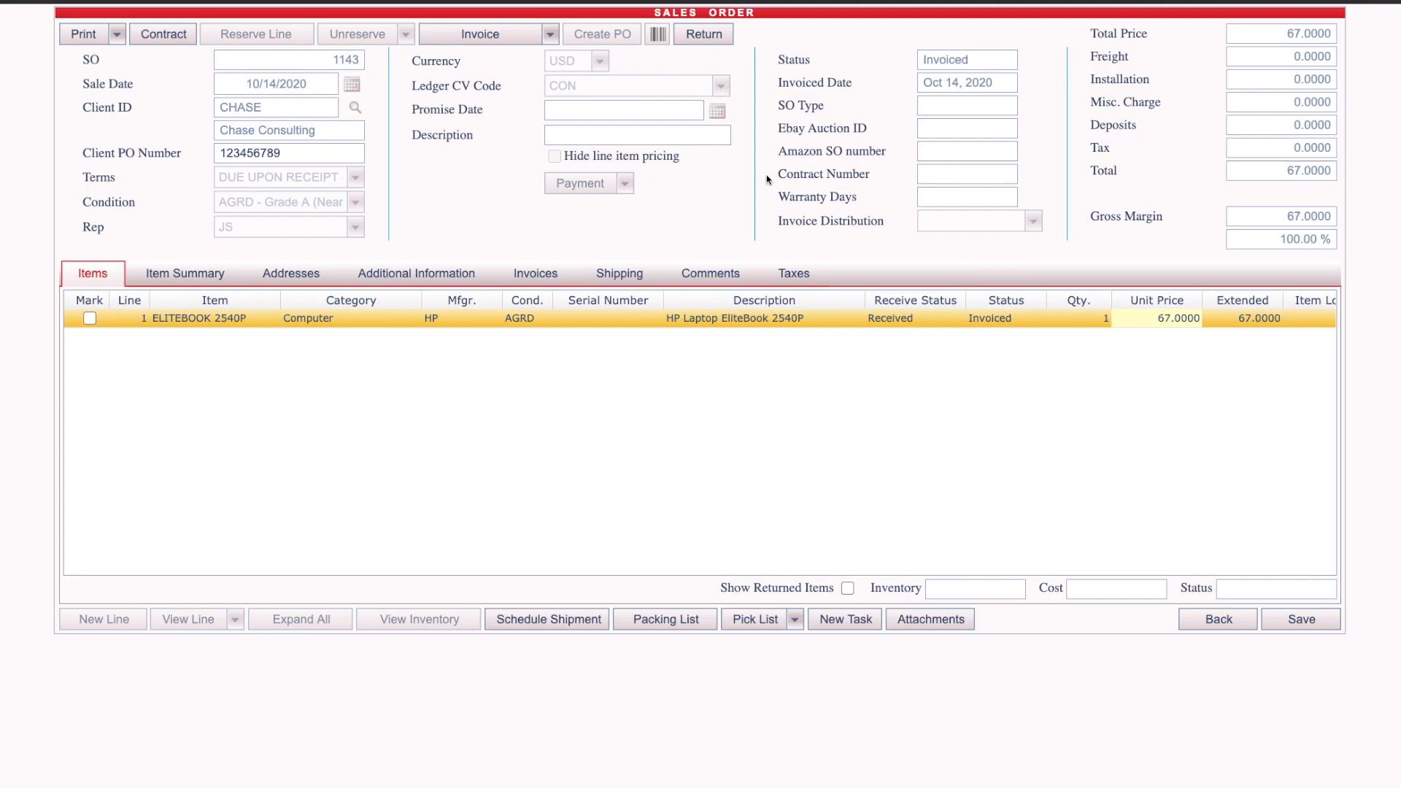
left_click(90, 318)
left_click(703, 34)
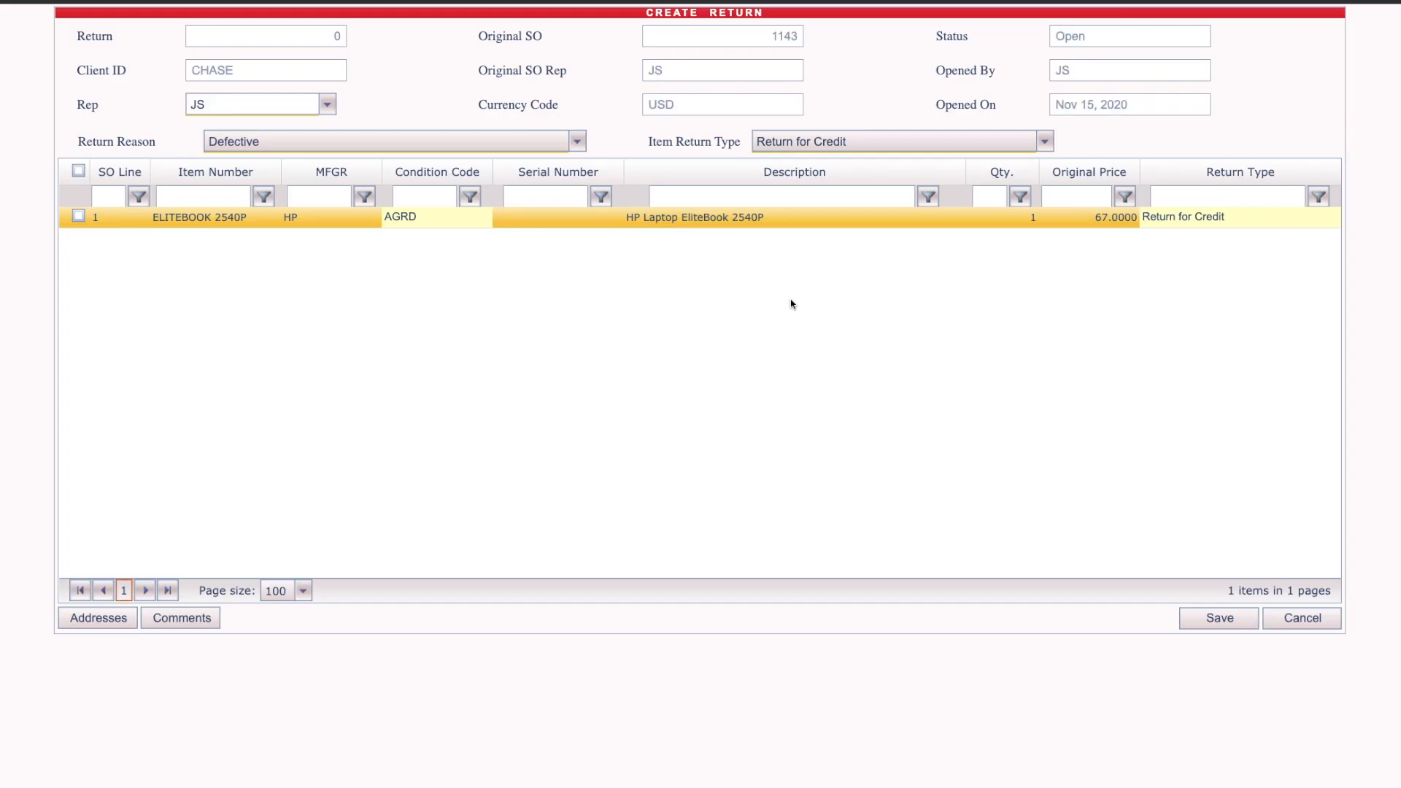
Step: Review the available return types for the return line
left_click(1273, 223)
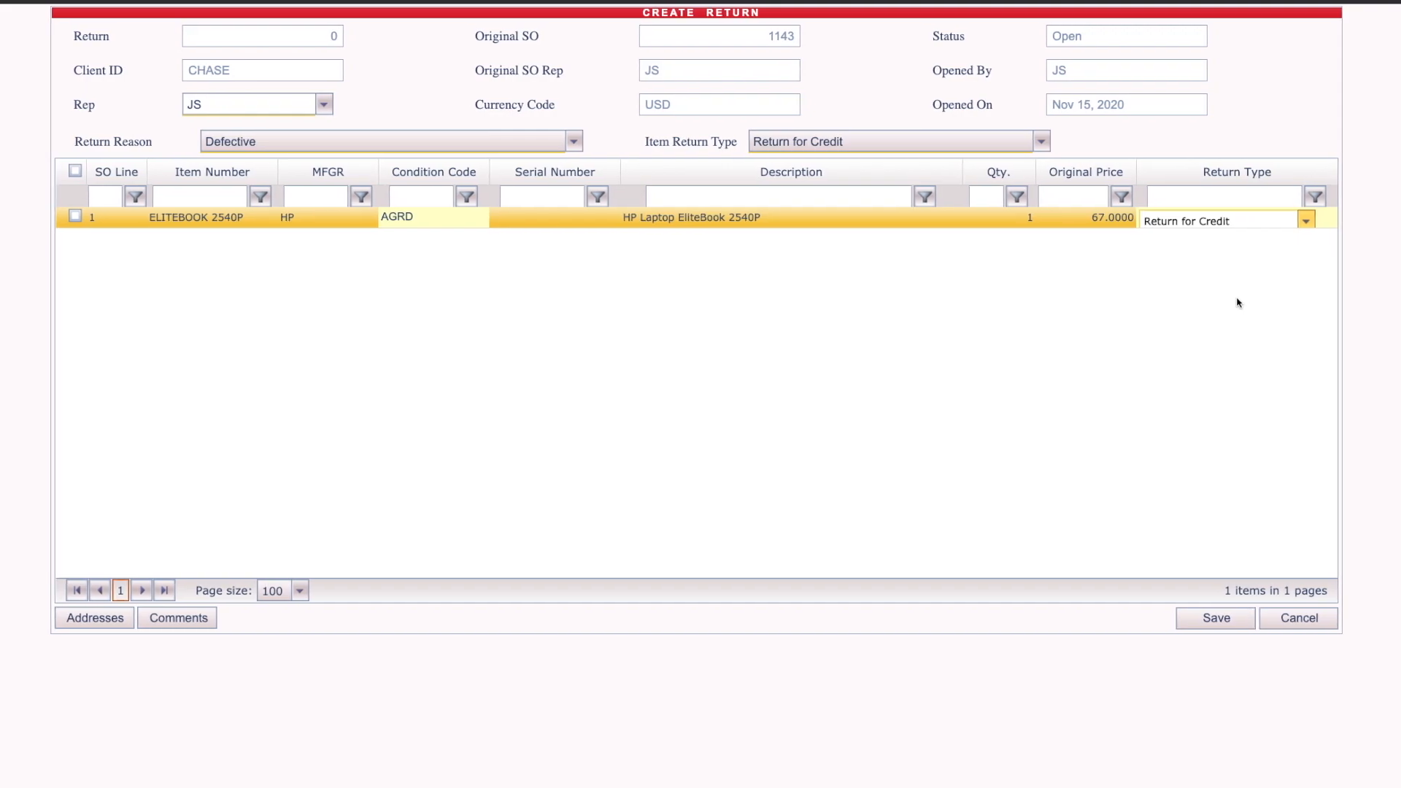
left_click(1310, 222)
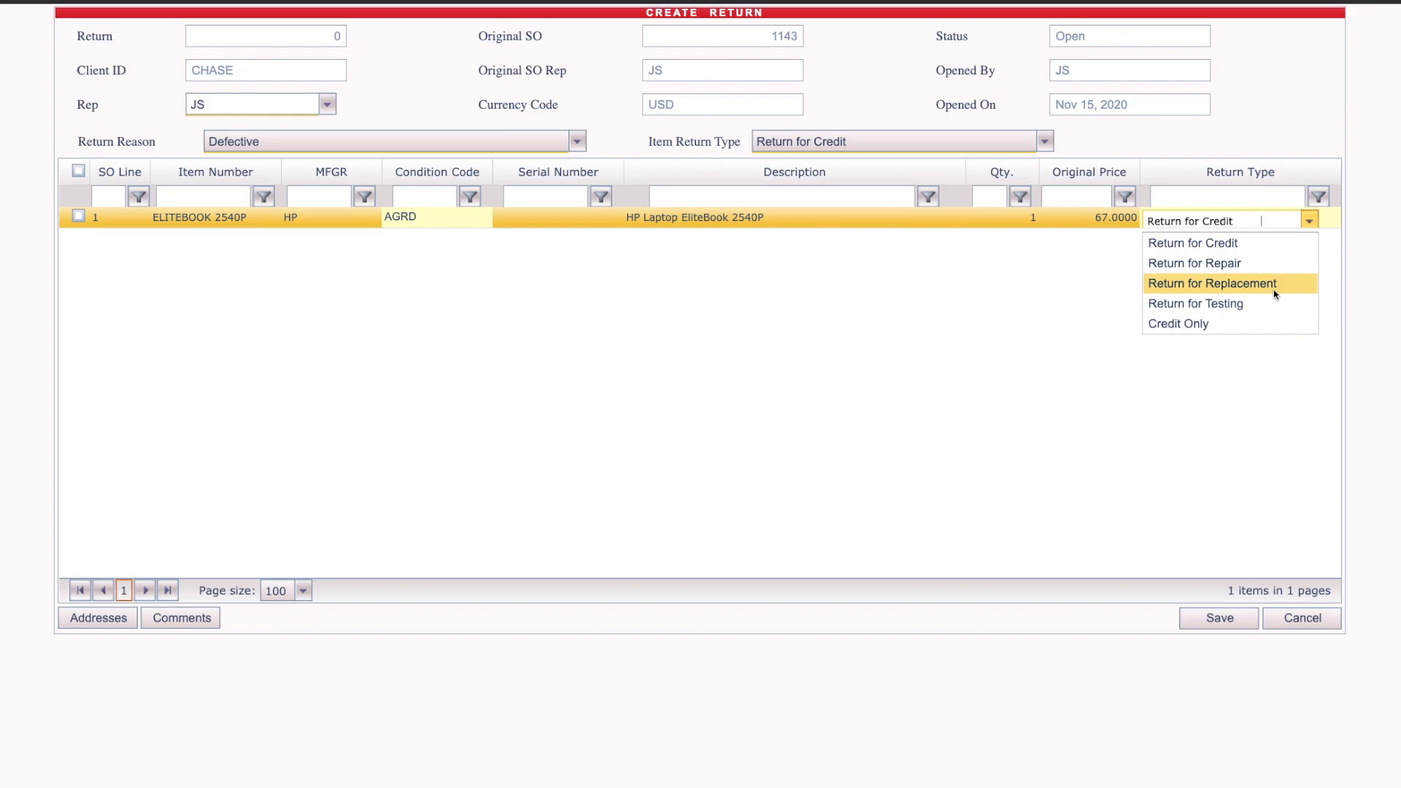
left_click(710, 304)
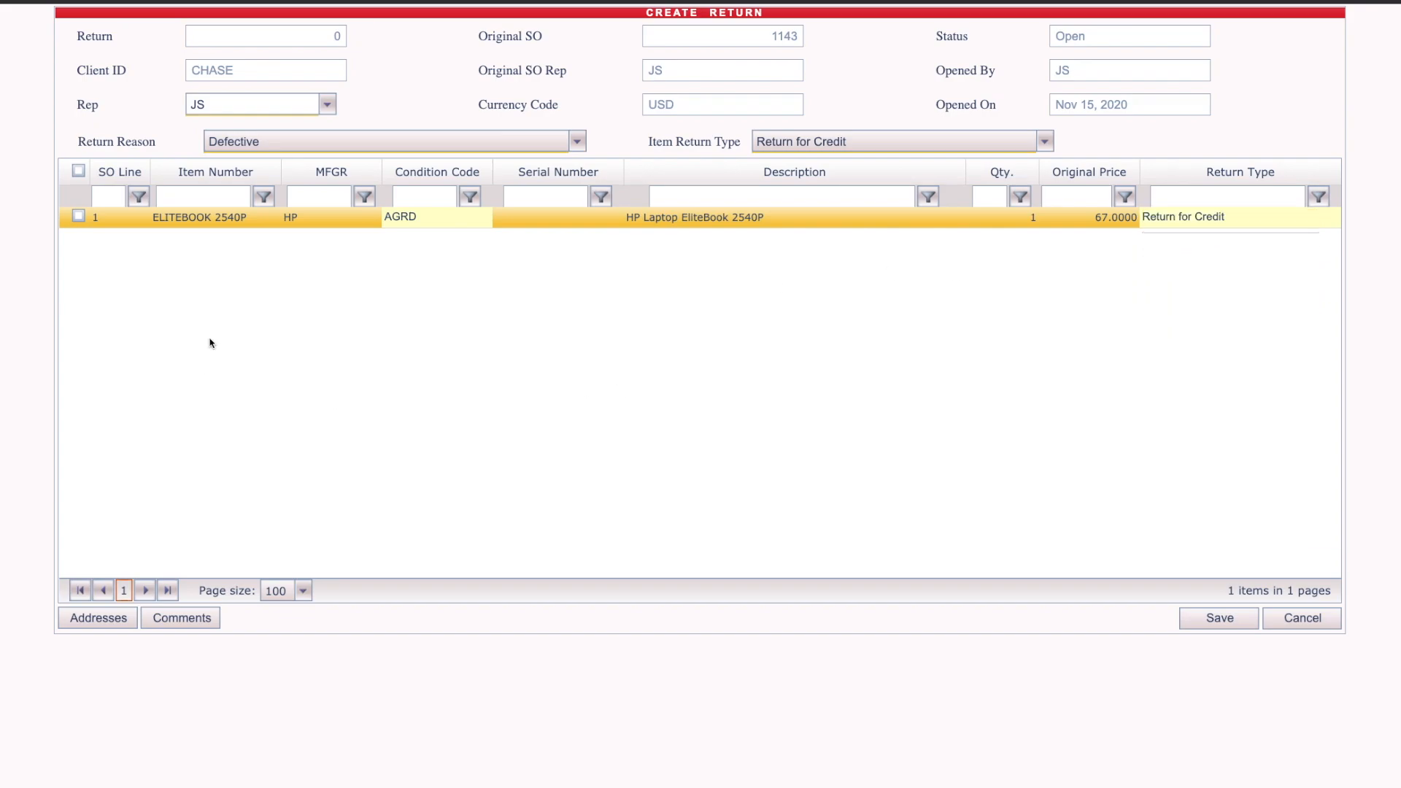
Step: Select all return lines and save the new return, acknowledging the confirmation
left_click(82, 173)
left_click(1235, 618)
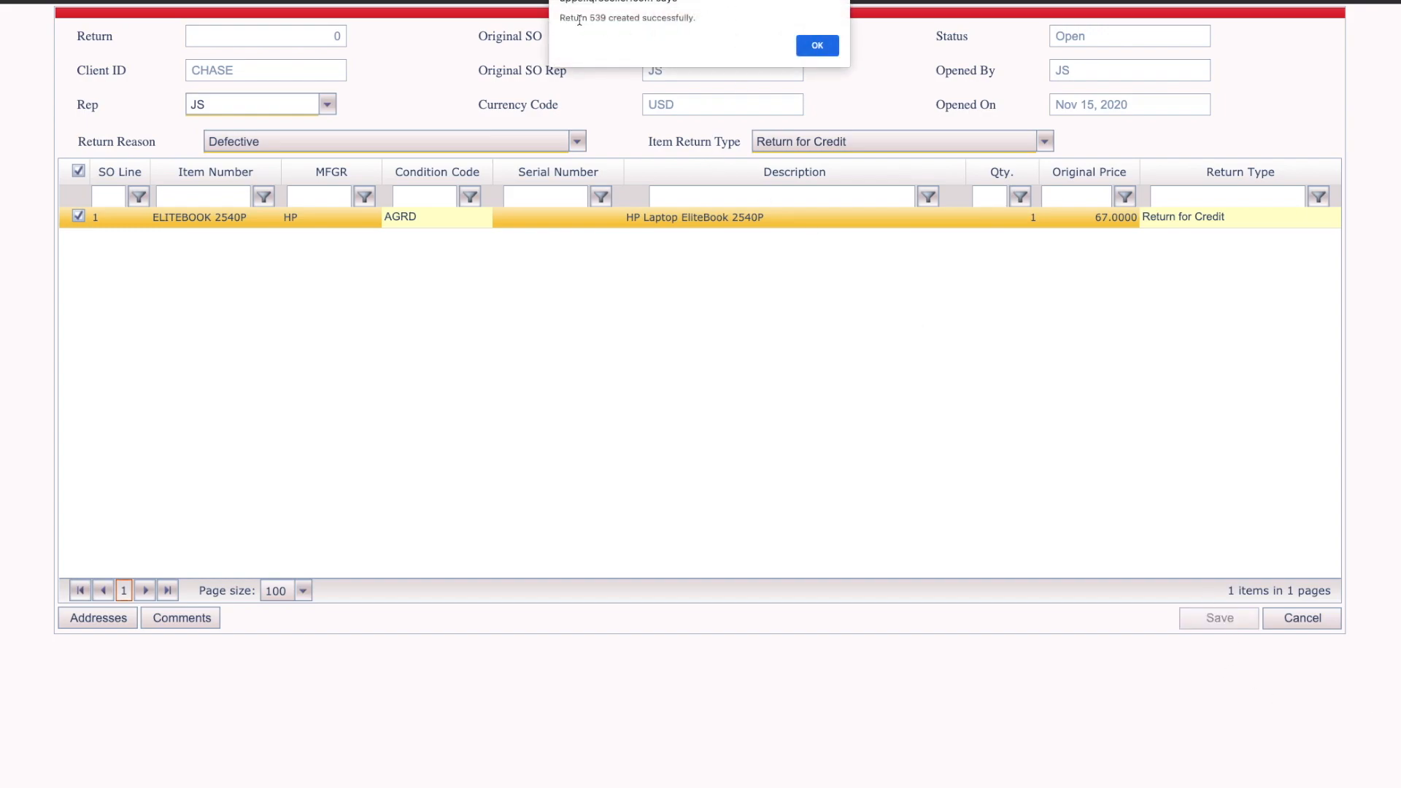
left_click(817, 45)
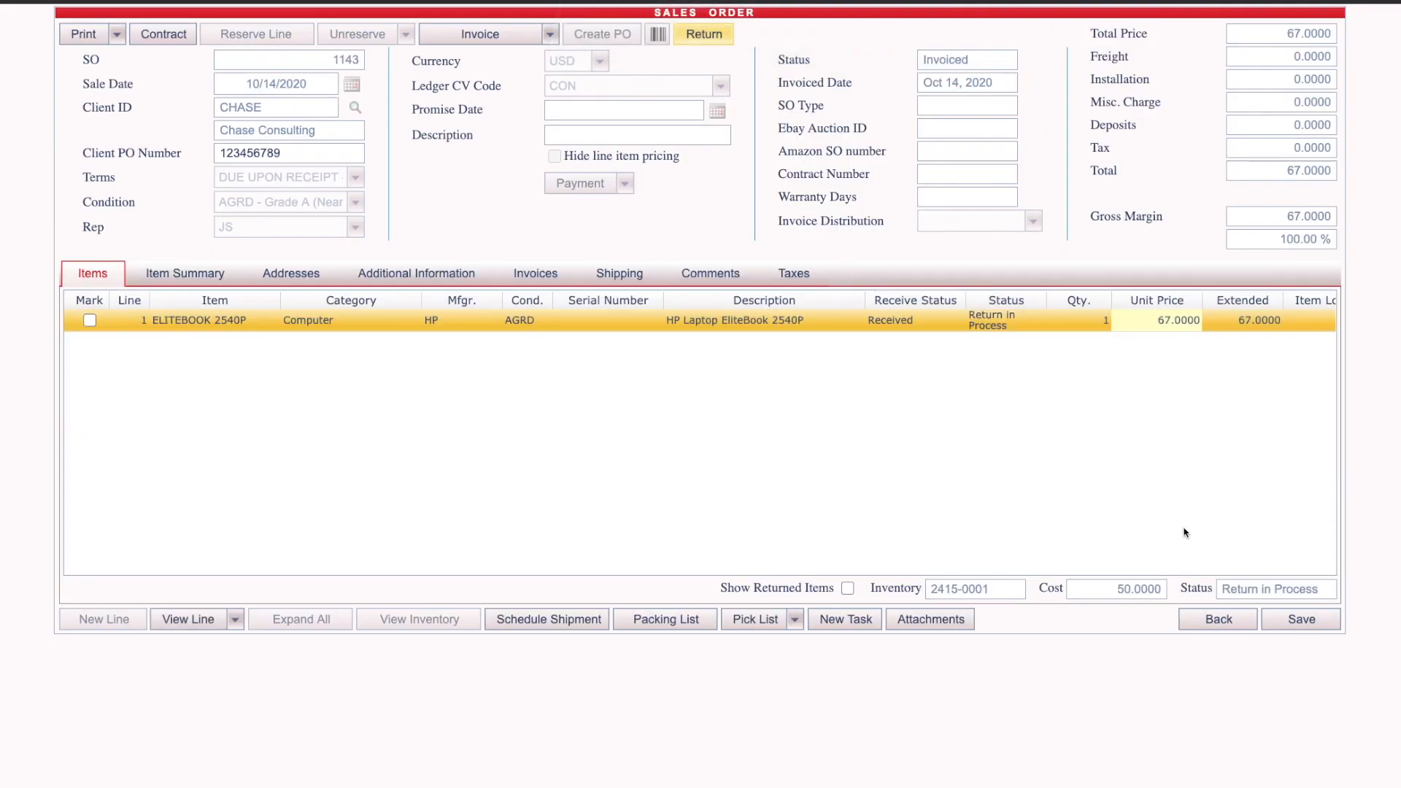
Step: Leave the sales order and open the returns list
left_click(1245, 626)
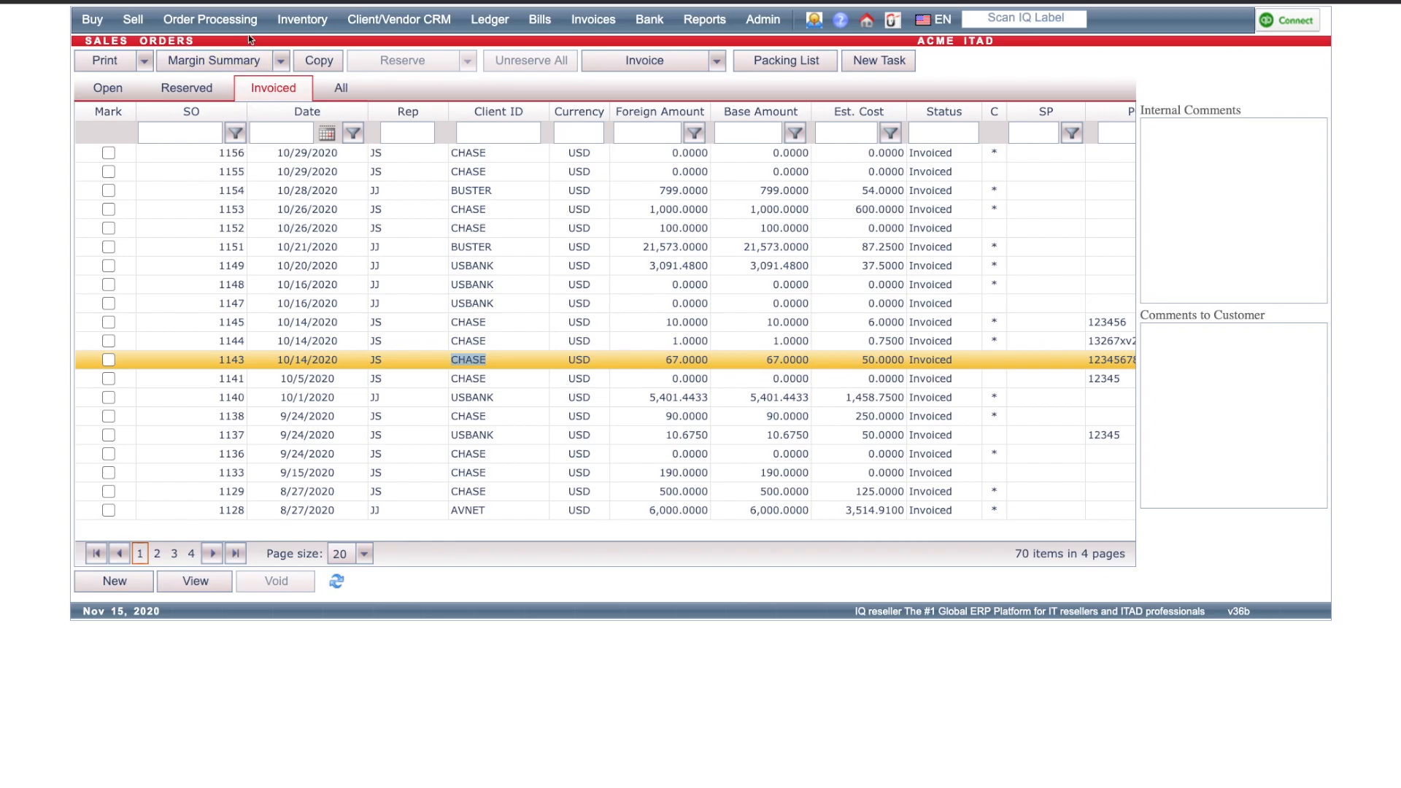
mouse_move(243, 28)
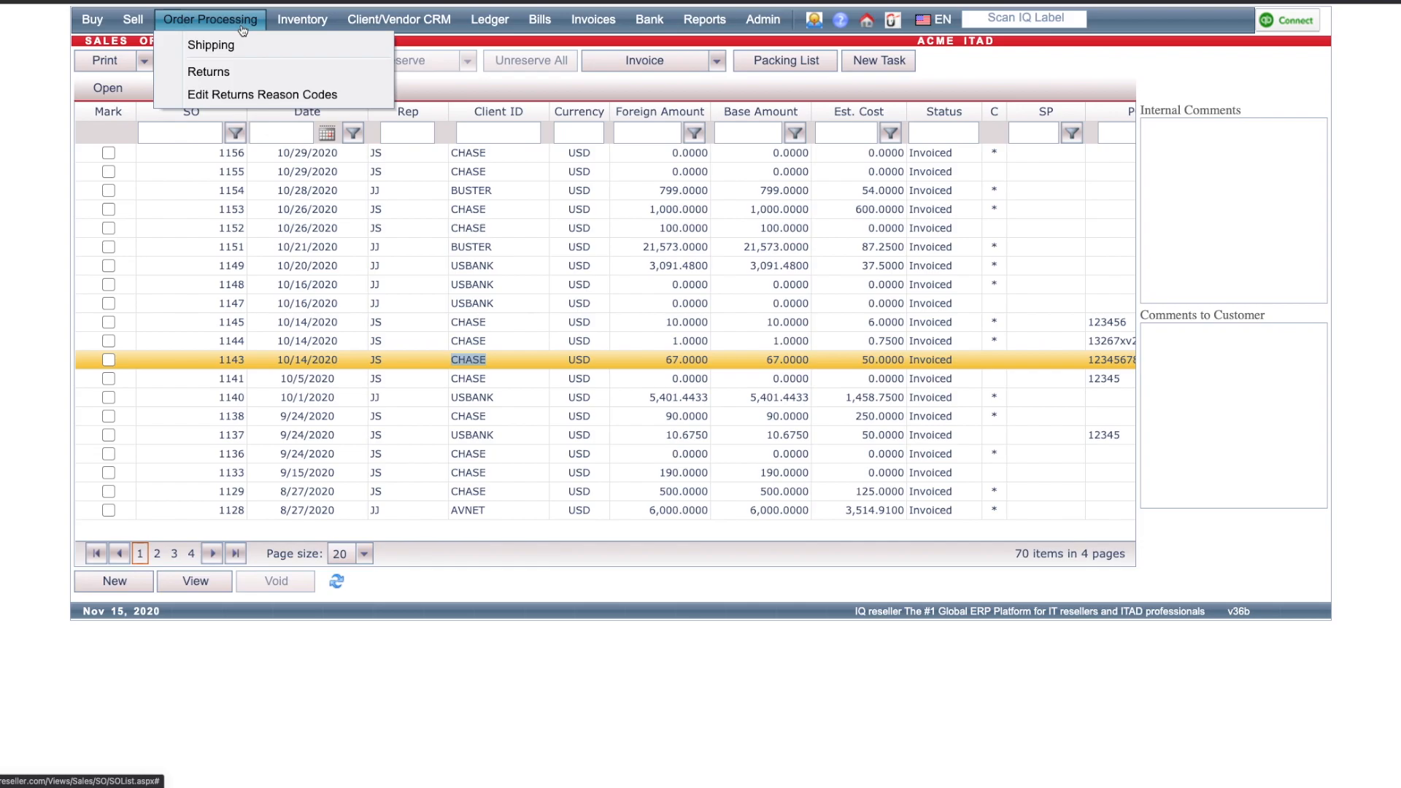
left_click(230, 73)
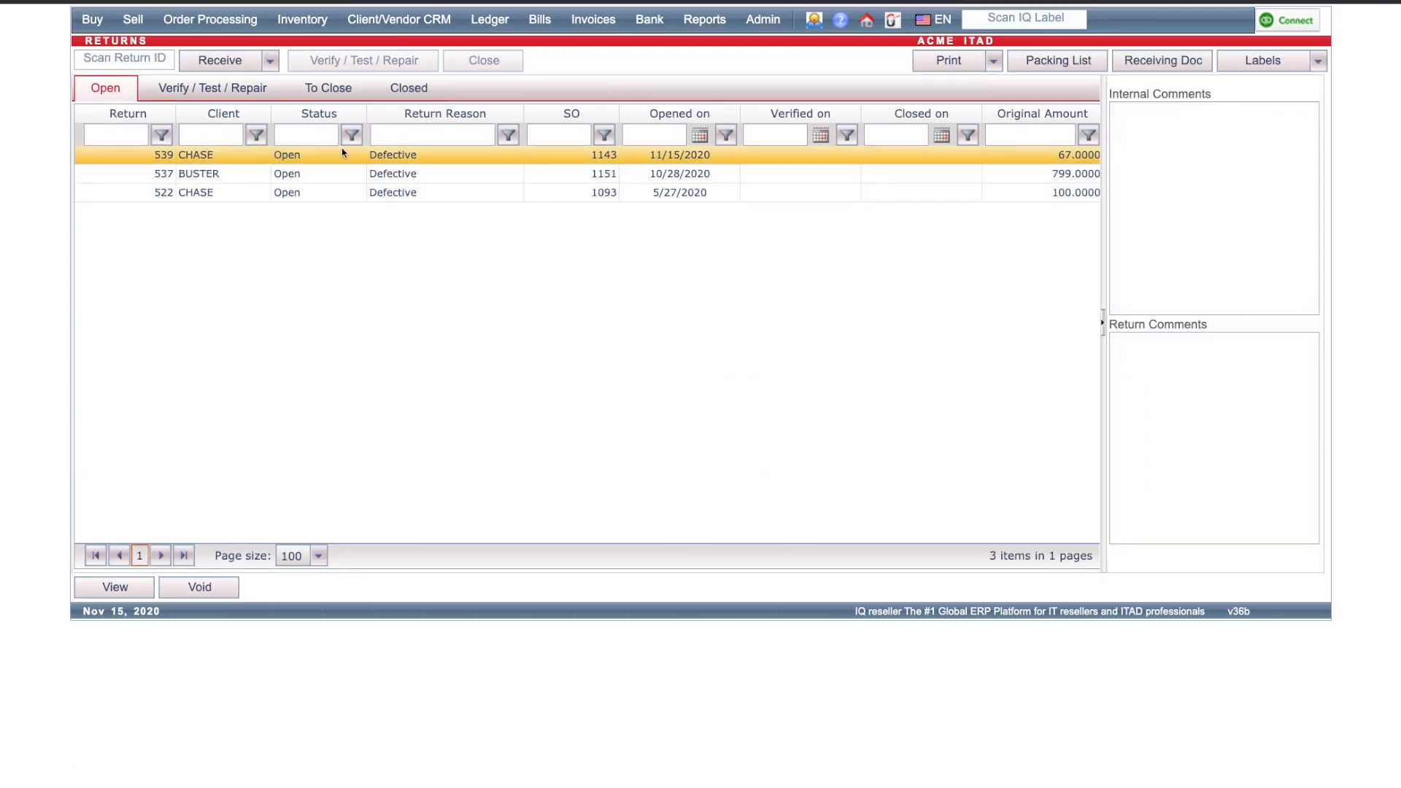
Step: Print the selected return document and review it before closing the preview
left_click(964, 69)
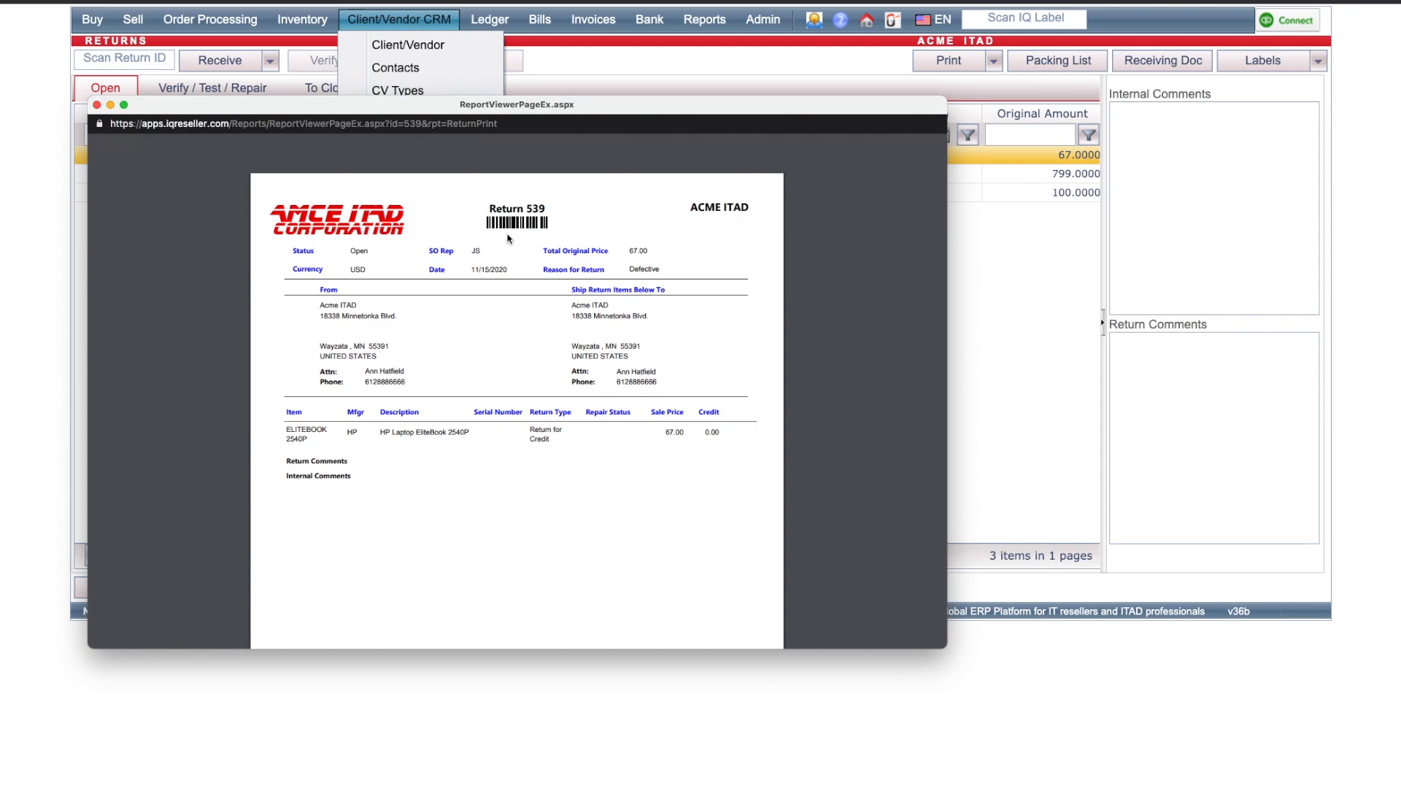
left_click_drag(526, 209, 547, 210)
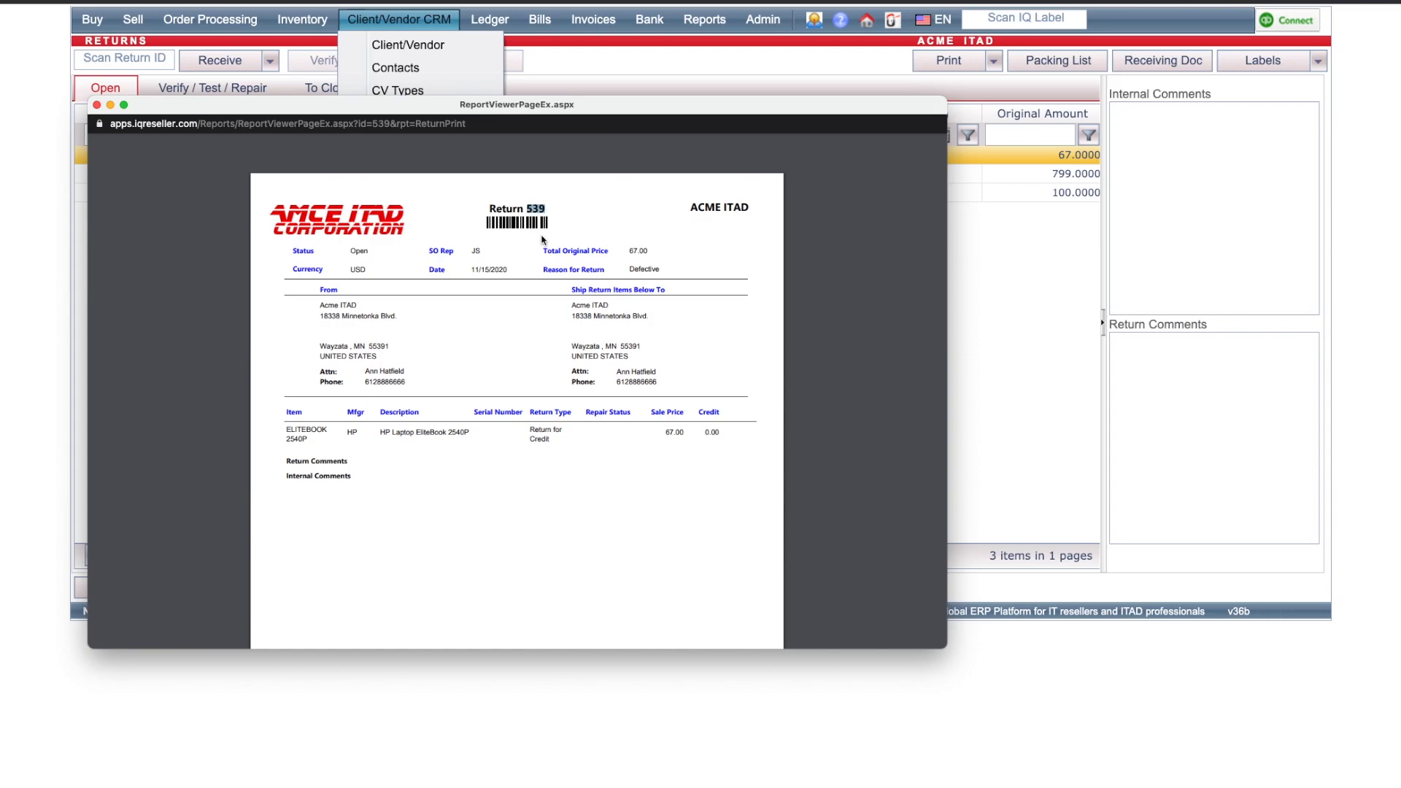
left_click(110, 62)
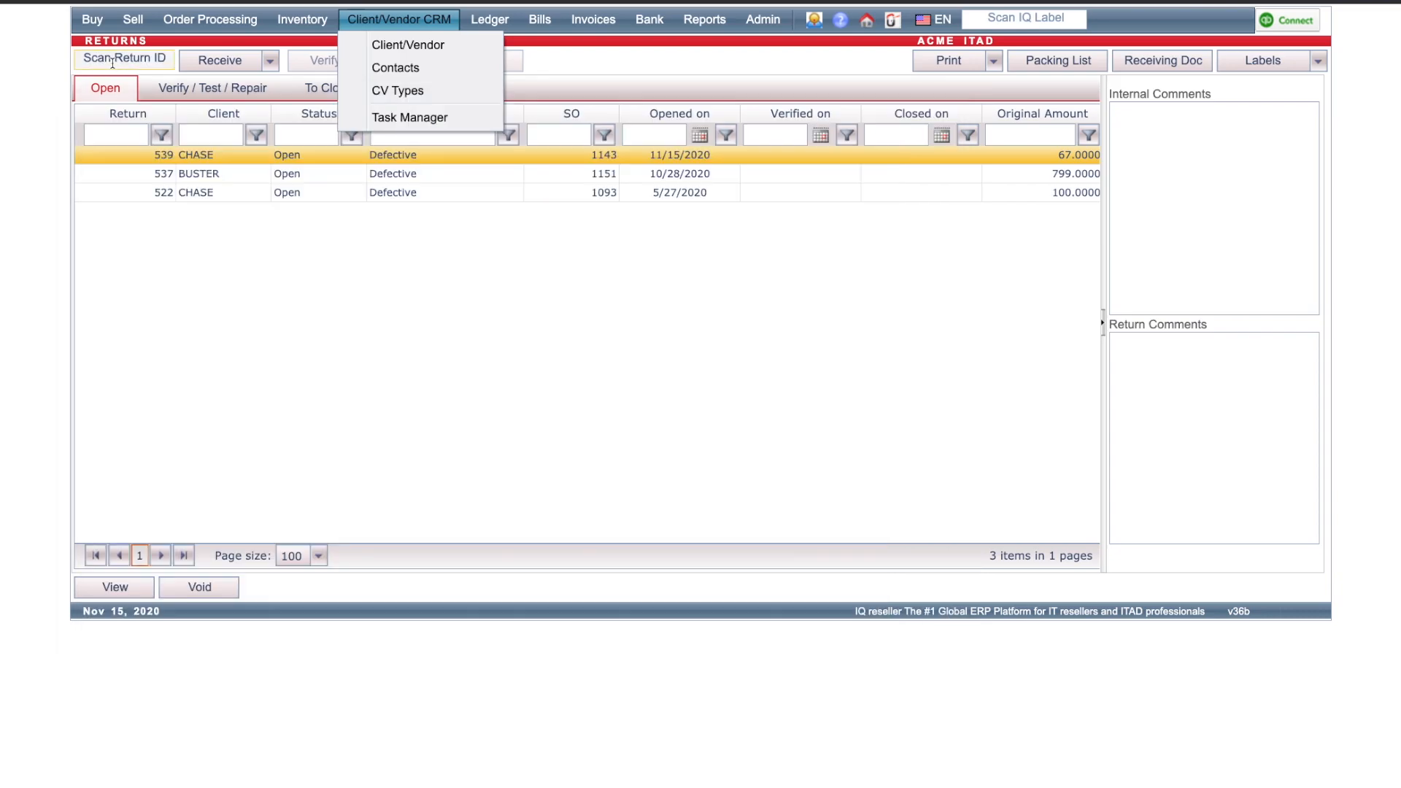
Step: Scan return IDs 539 and 522 to locate those returns in the list
left_click(114, 62)
type("539")
key("Return")
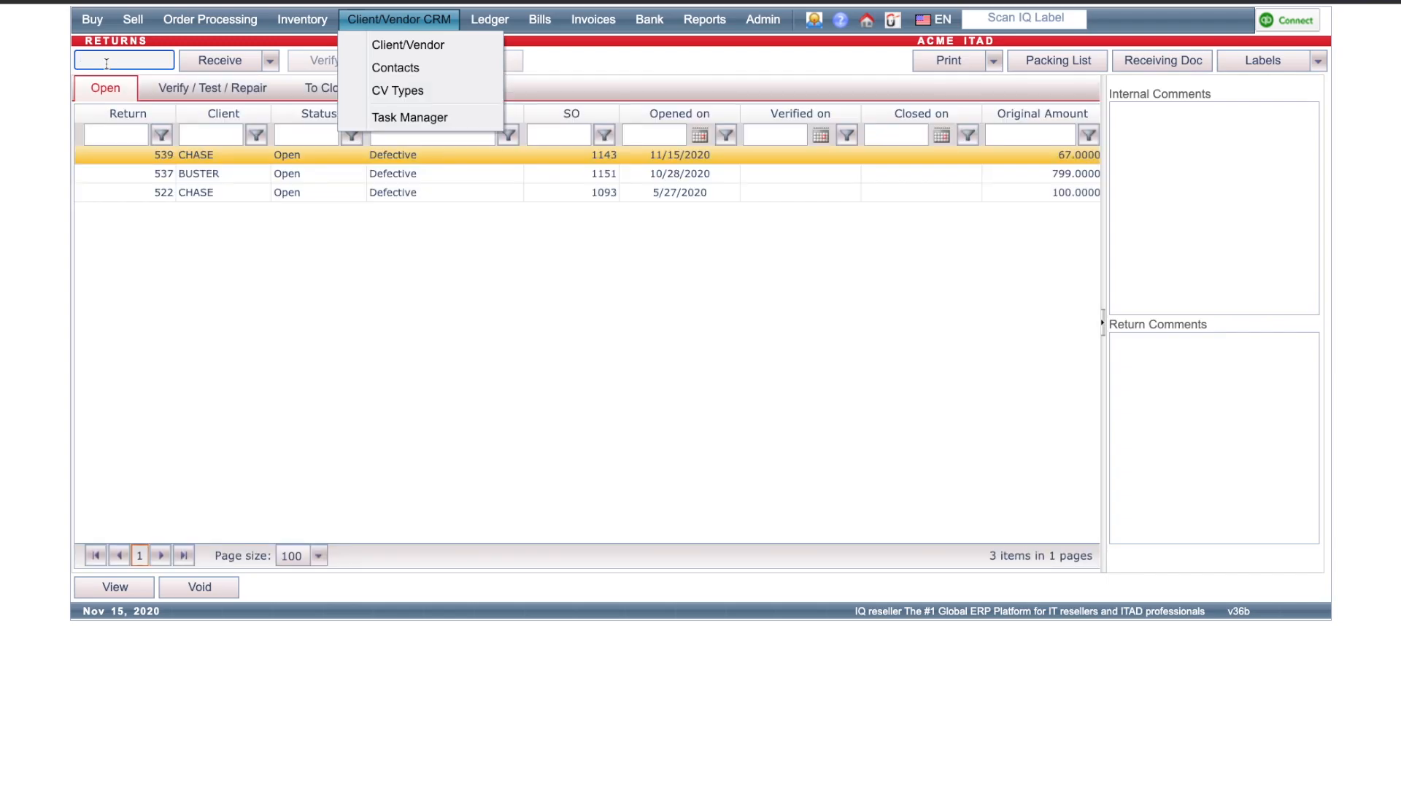
type("522")
key("Return")
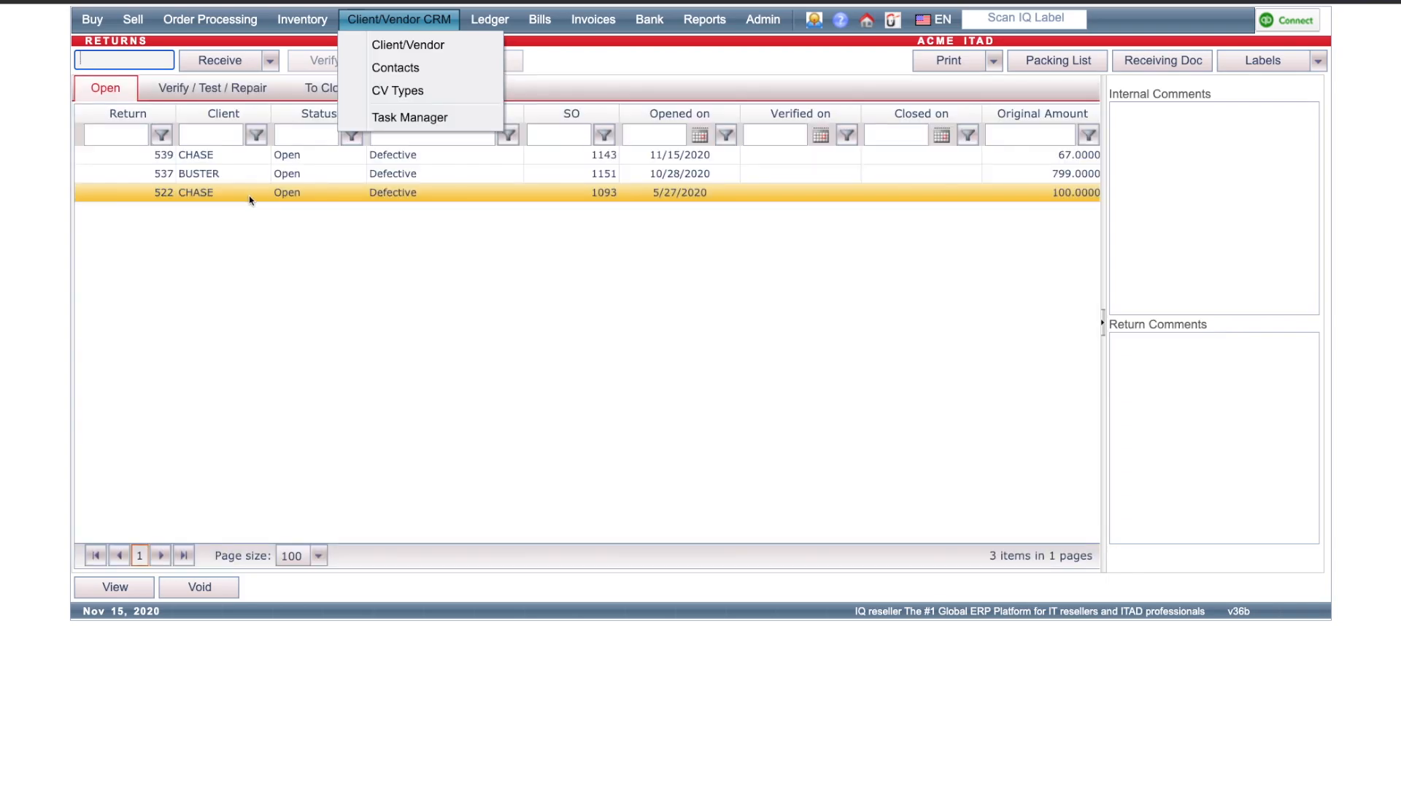
Step: Open return 539 to review its details, then close it
double_click(199, 155)
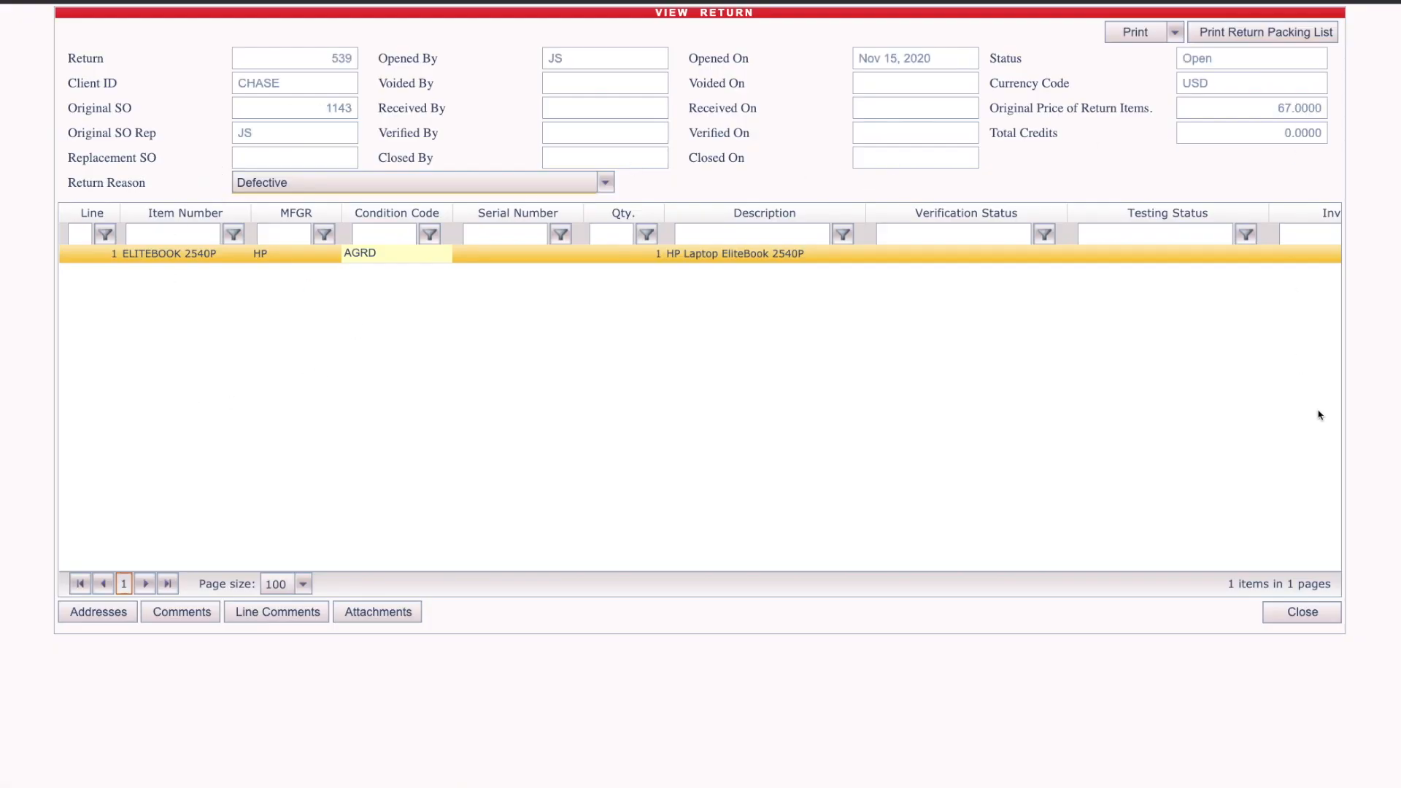
left_click(1302, 611)
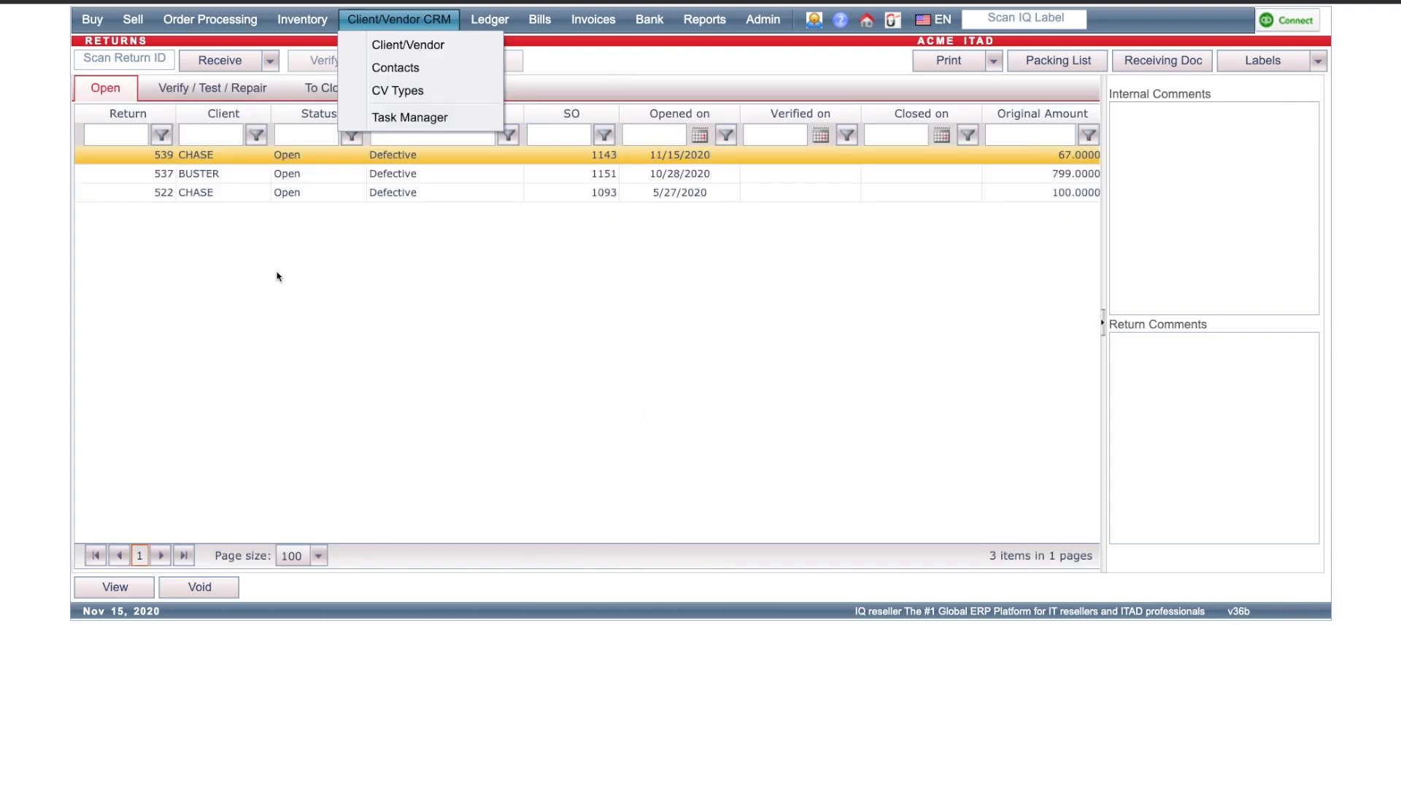
Step: Receive return 539 and acknowledge the confirmation
left_click(208, 67)
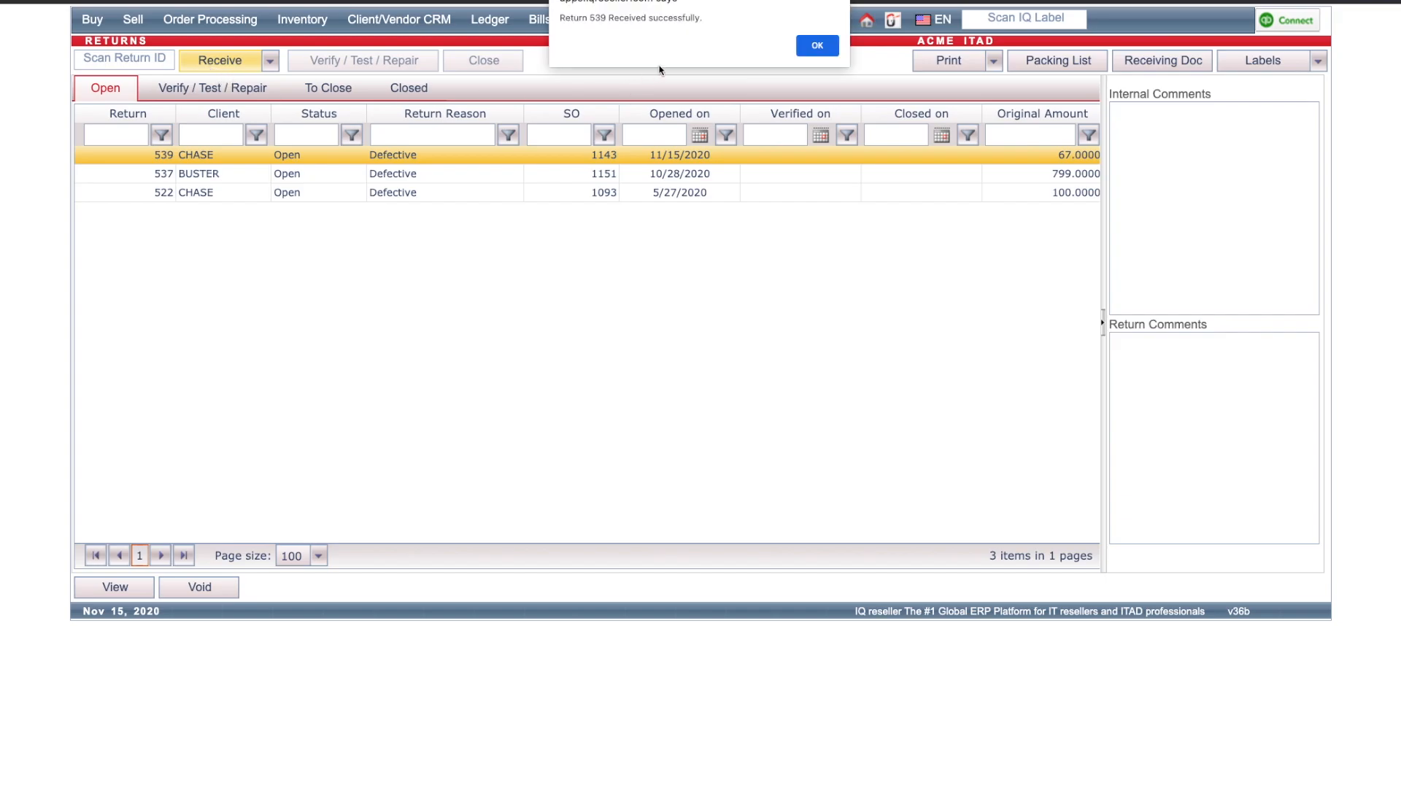
left_click(807, 46)
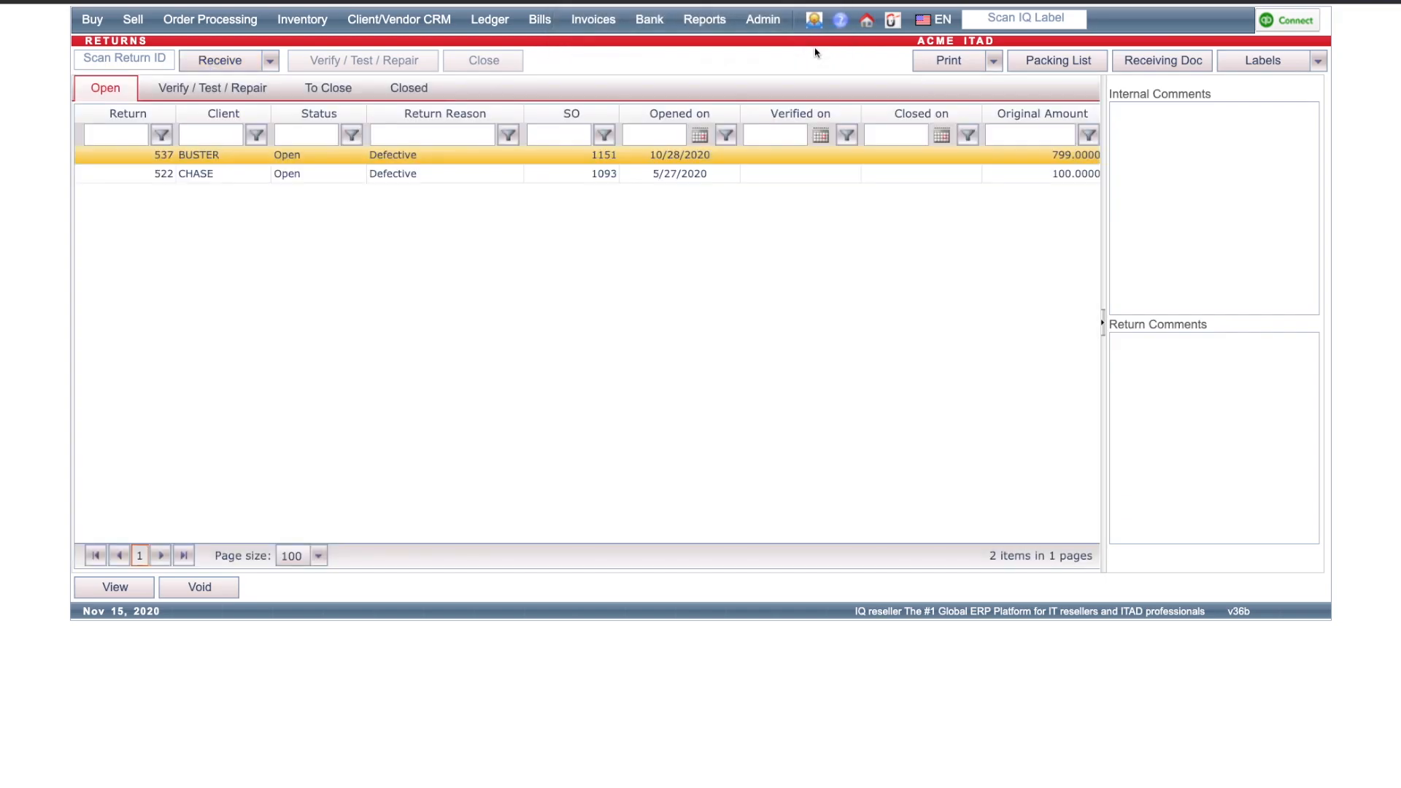
Step: Open return 539 for verification and set all verification statuses to Correct Item Received
left_click(256, 98)
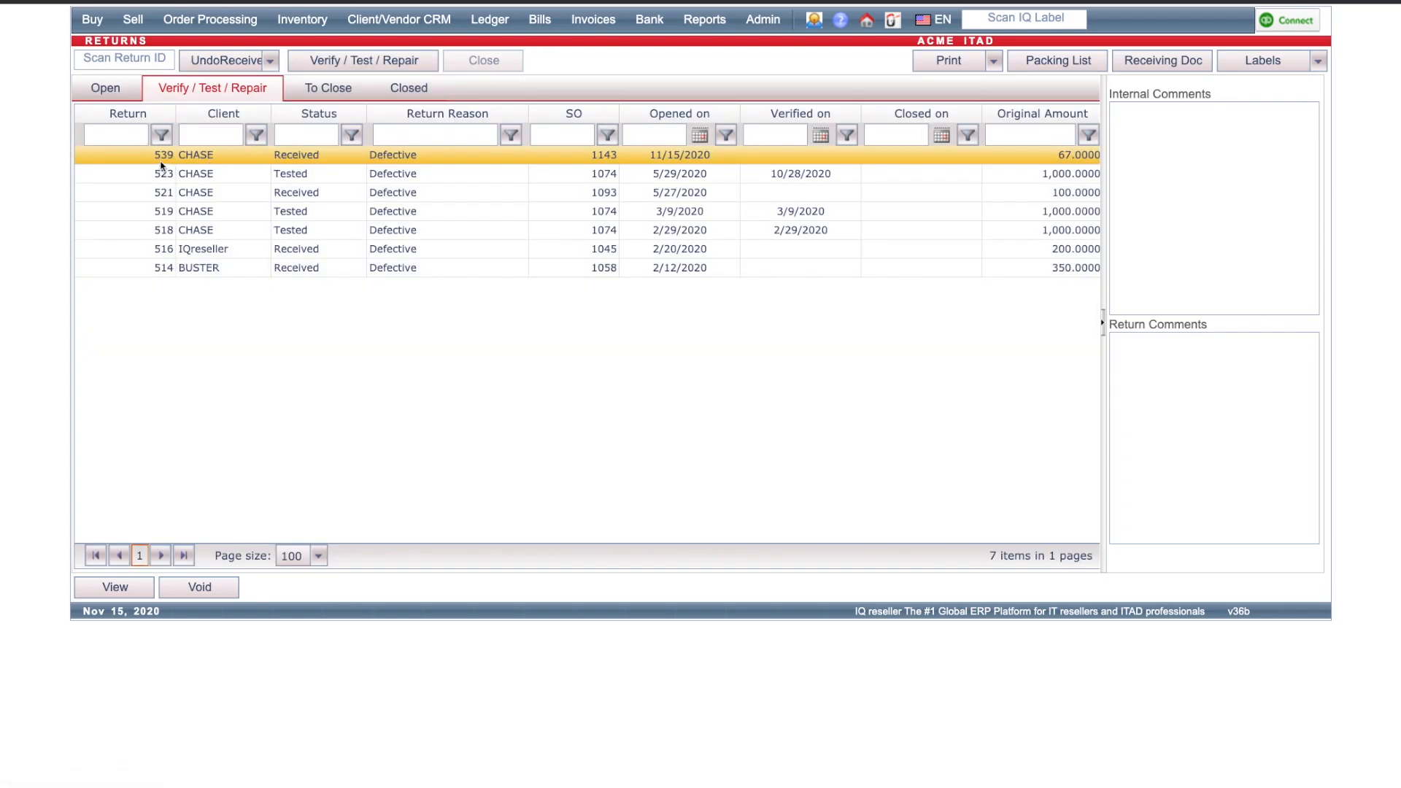
left_click(339, 64)
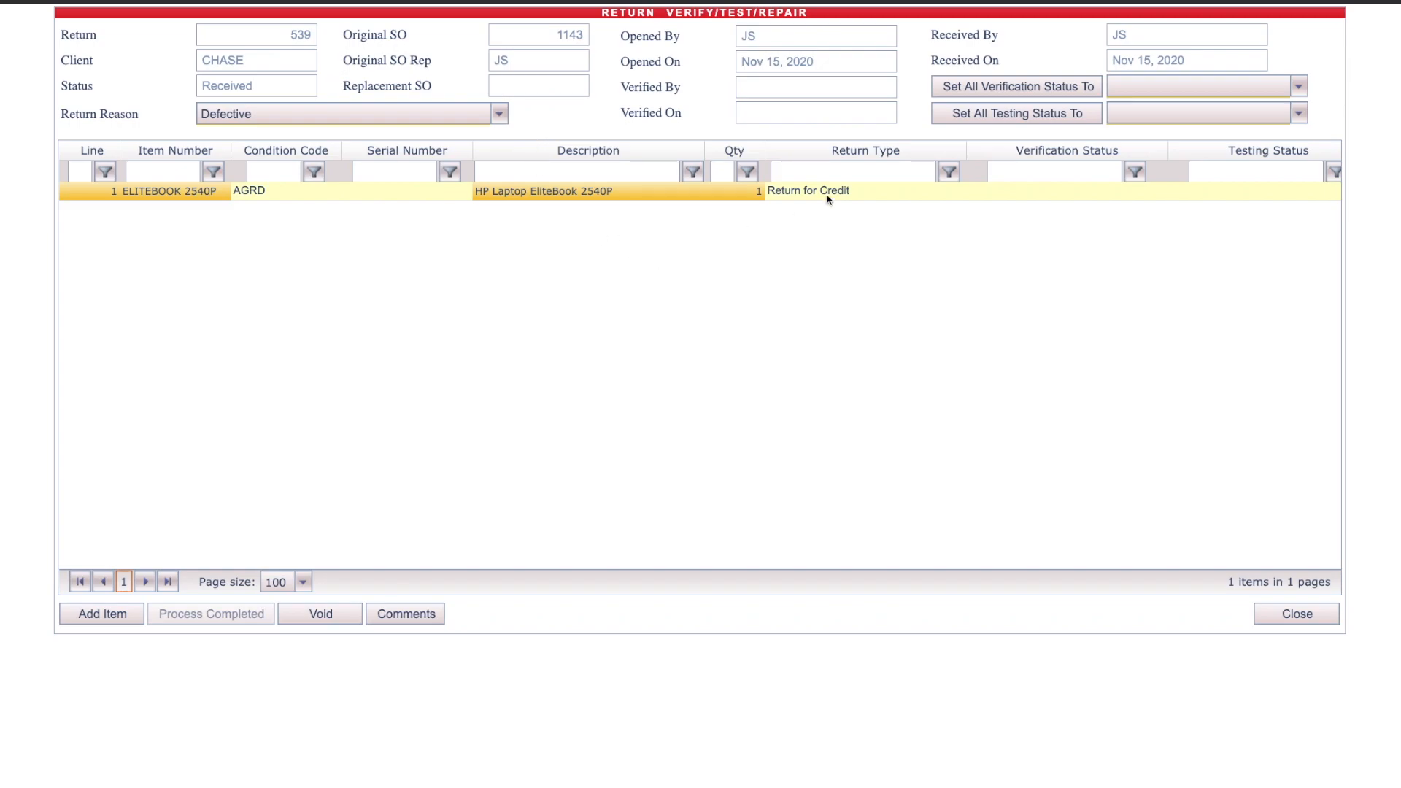
left_click(1203, 93)
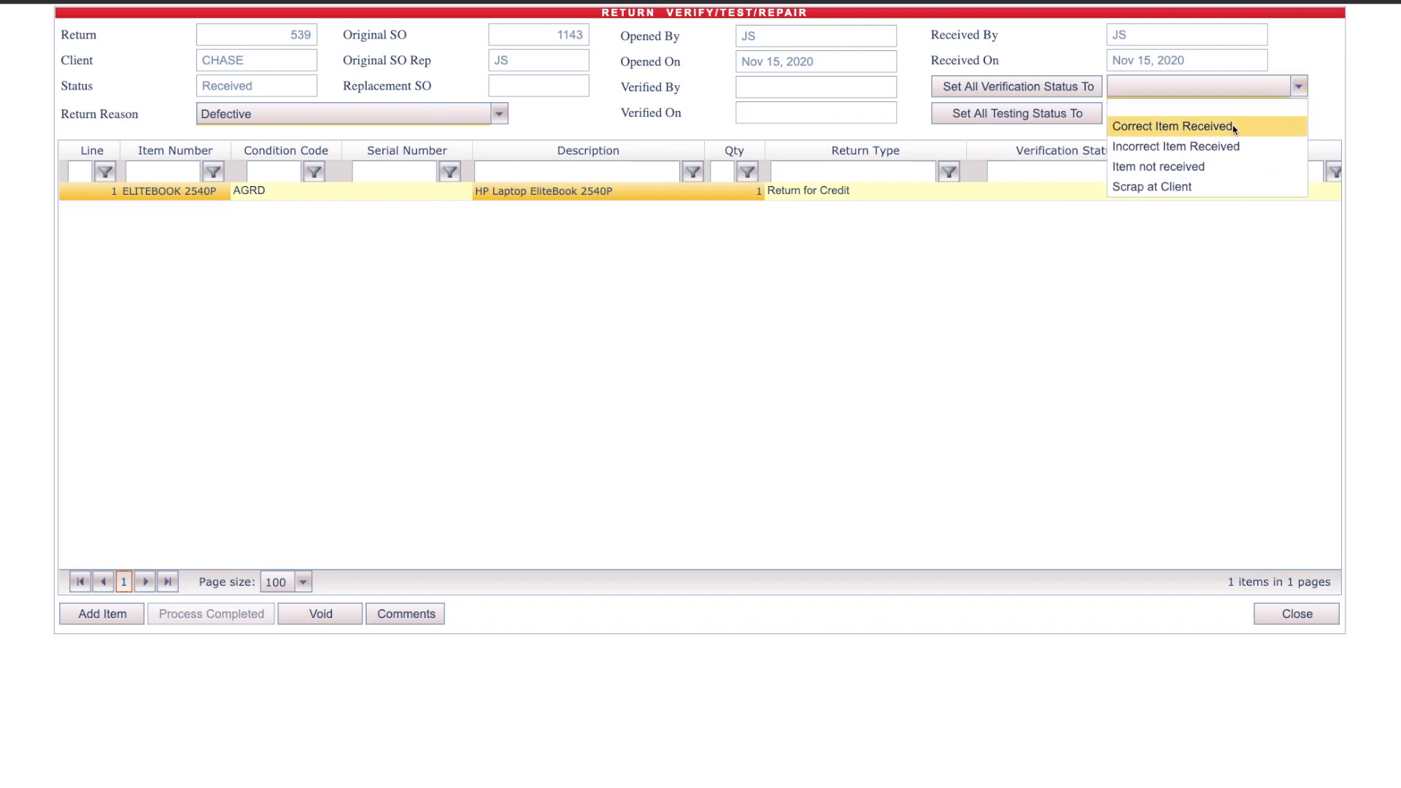
left_click(1232, 125)
left_click(1053, 97)
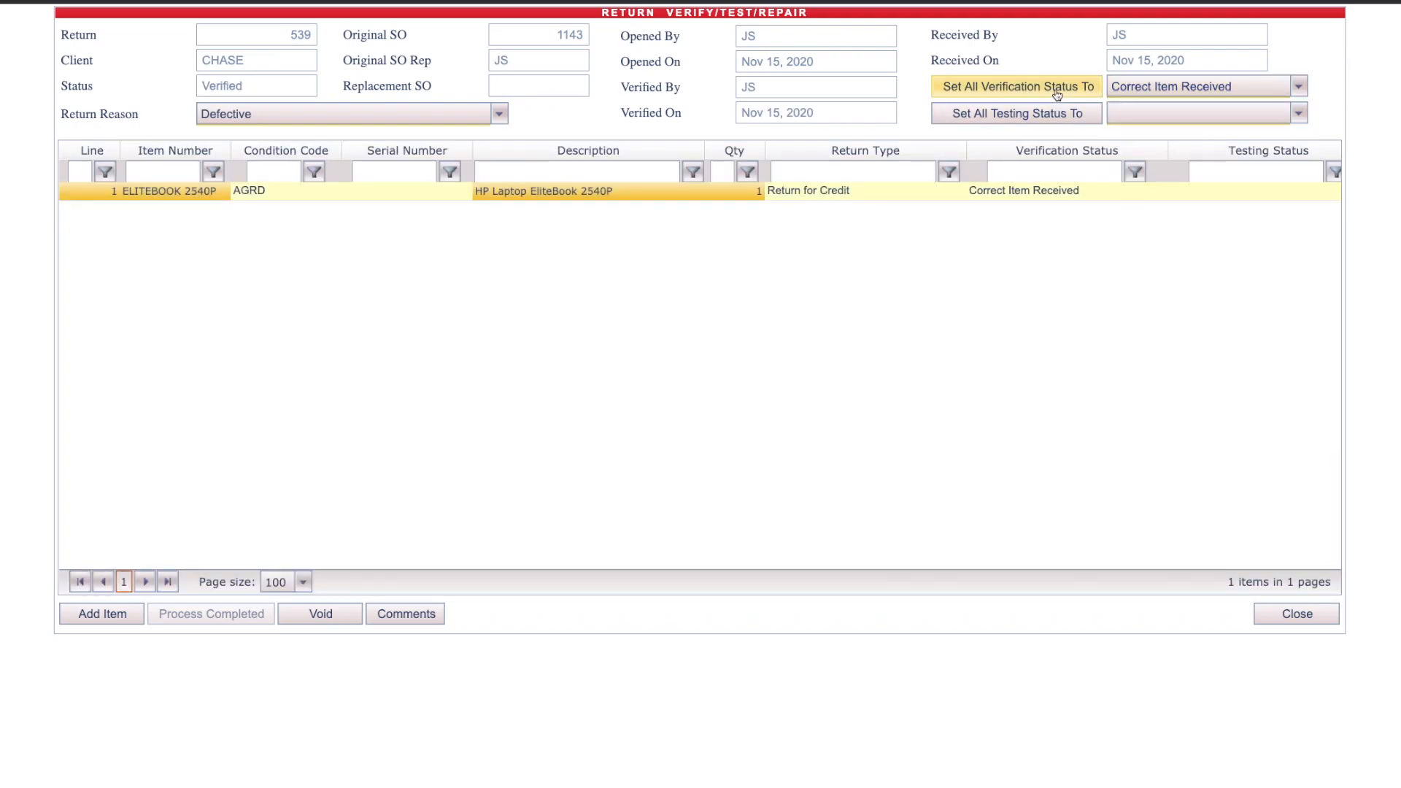
Step: Set the EliteBook line's testing status to Passed Testing
left_click(1262, 193)
left_click(1337, 195)
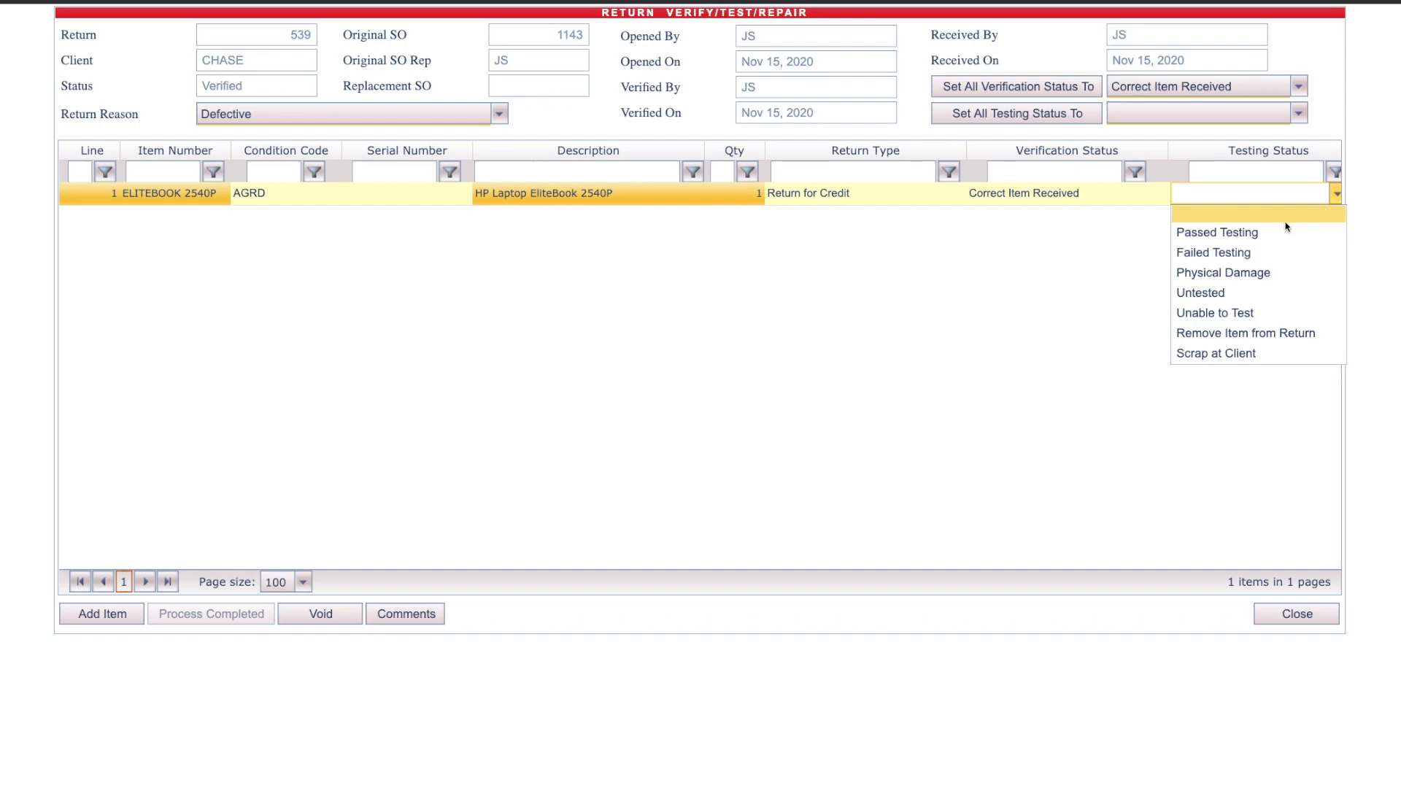
left_click(1257, 232)
left_click(1077, 123)
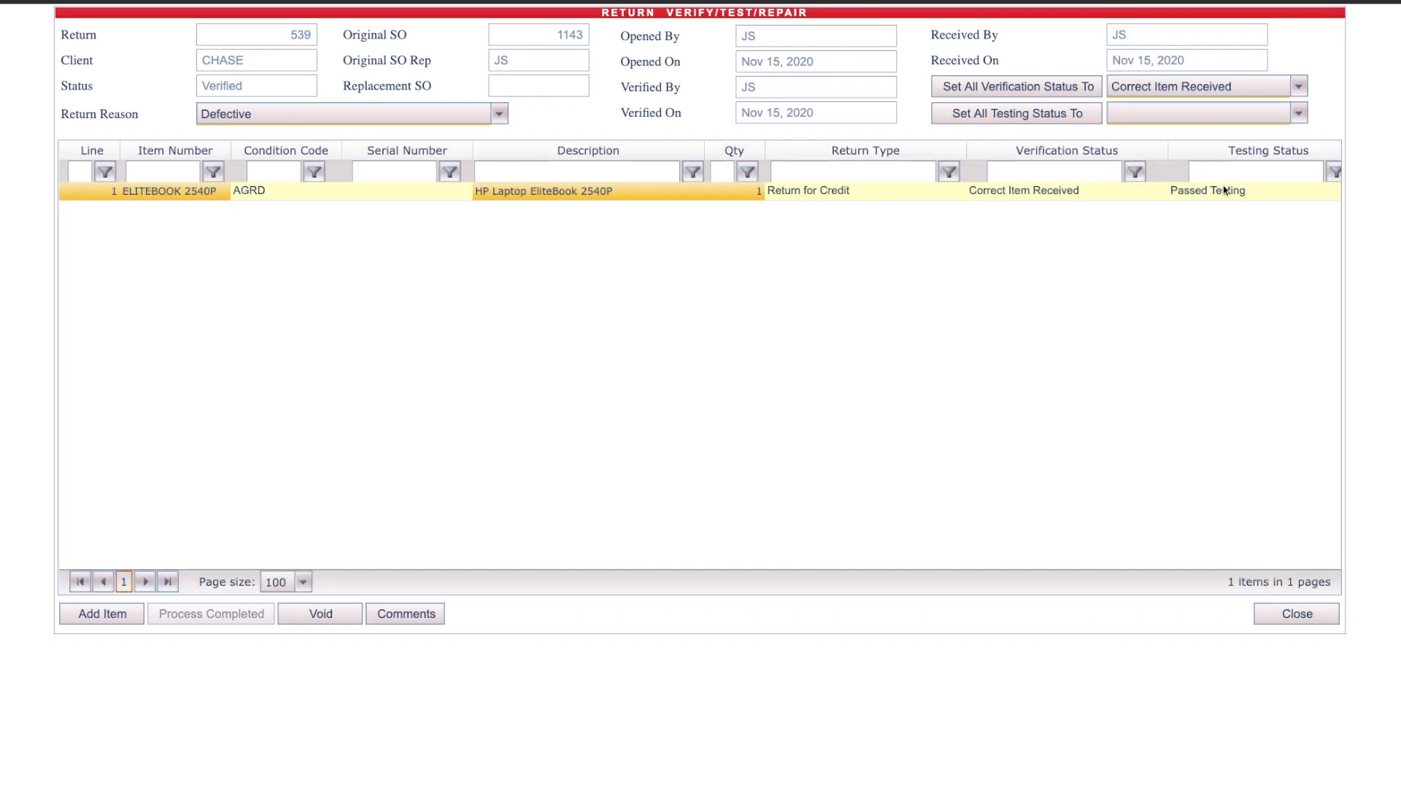
Step: Set all testing statuses to Passed Testing
left_click(1298, 114)
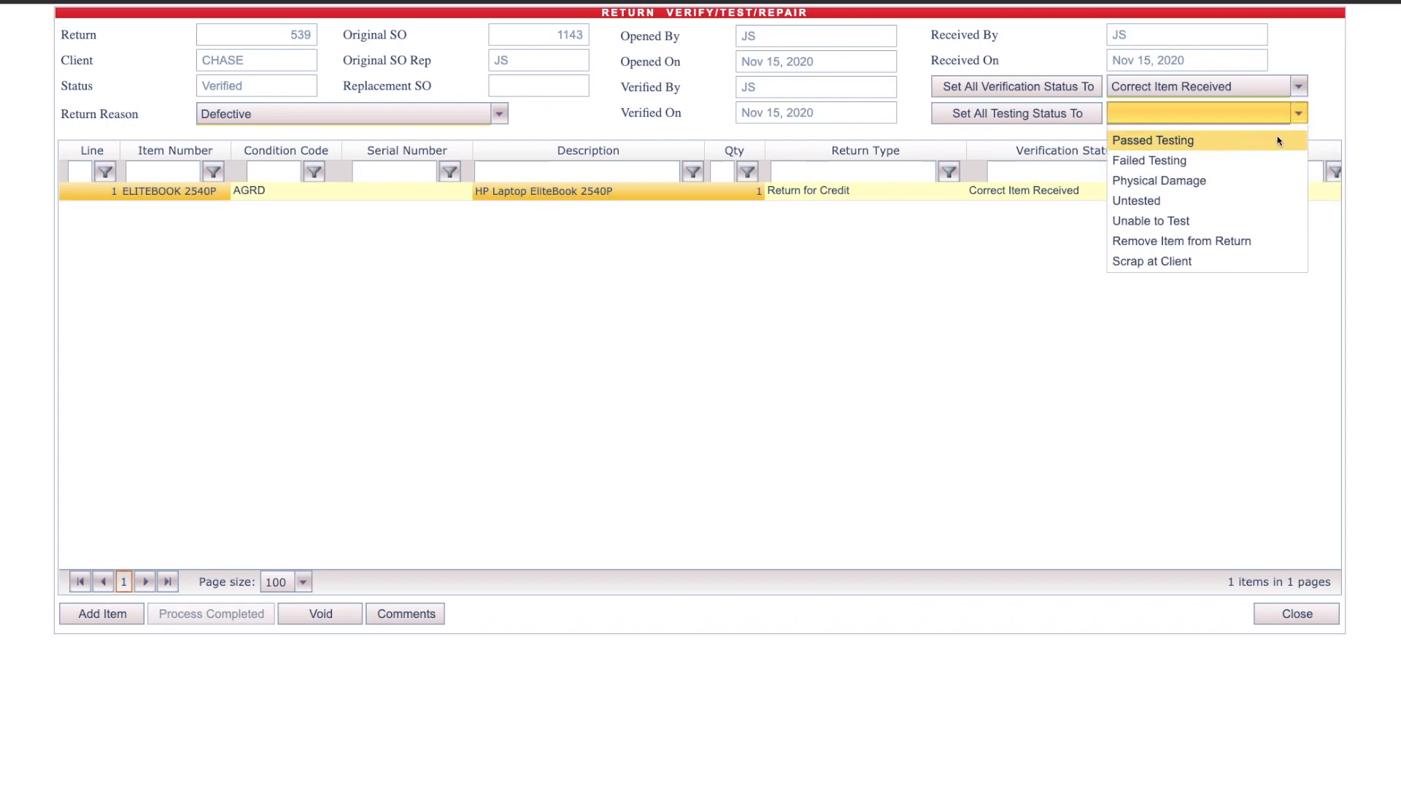
left_click(1262, 153)
left_click(1070, 119)
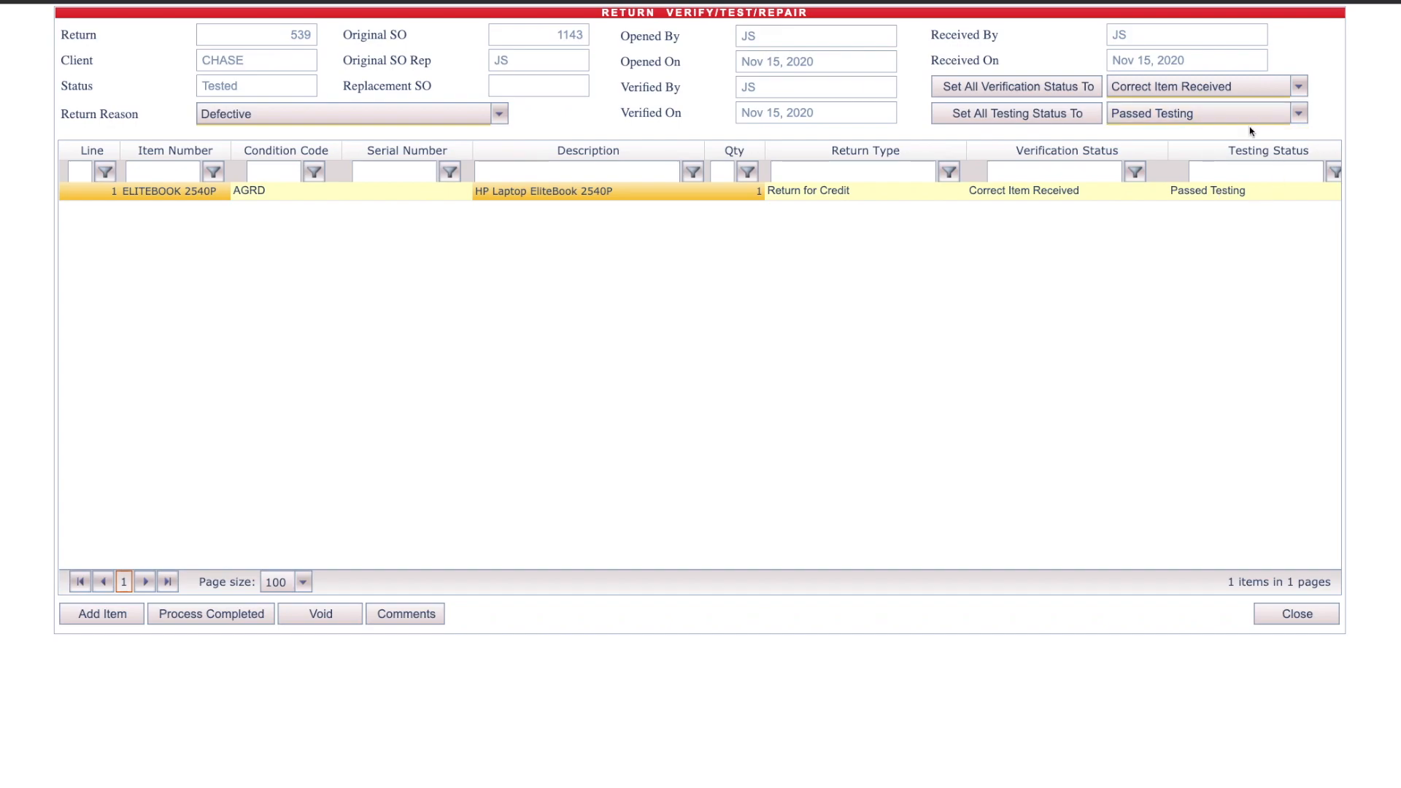
Step: Examine the return line's remaining columns, including its inventory status
scroll(1257, 219, "right", 2)
scroll(1165, 319, "right", 2)
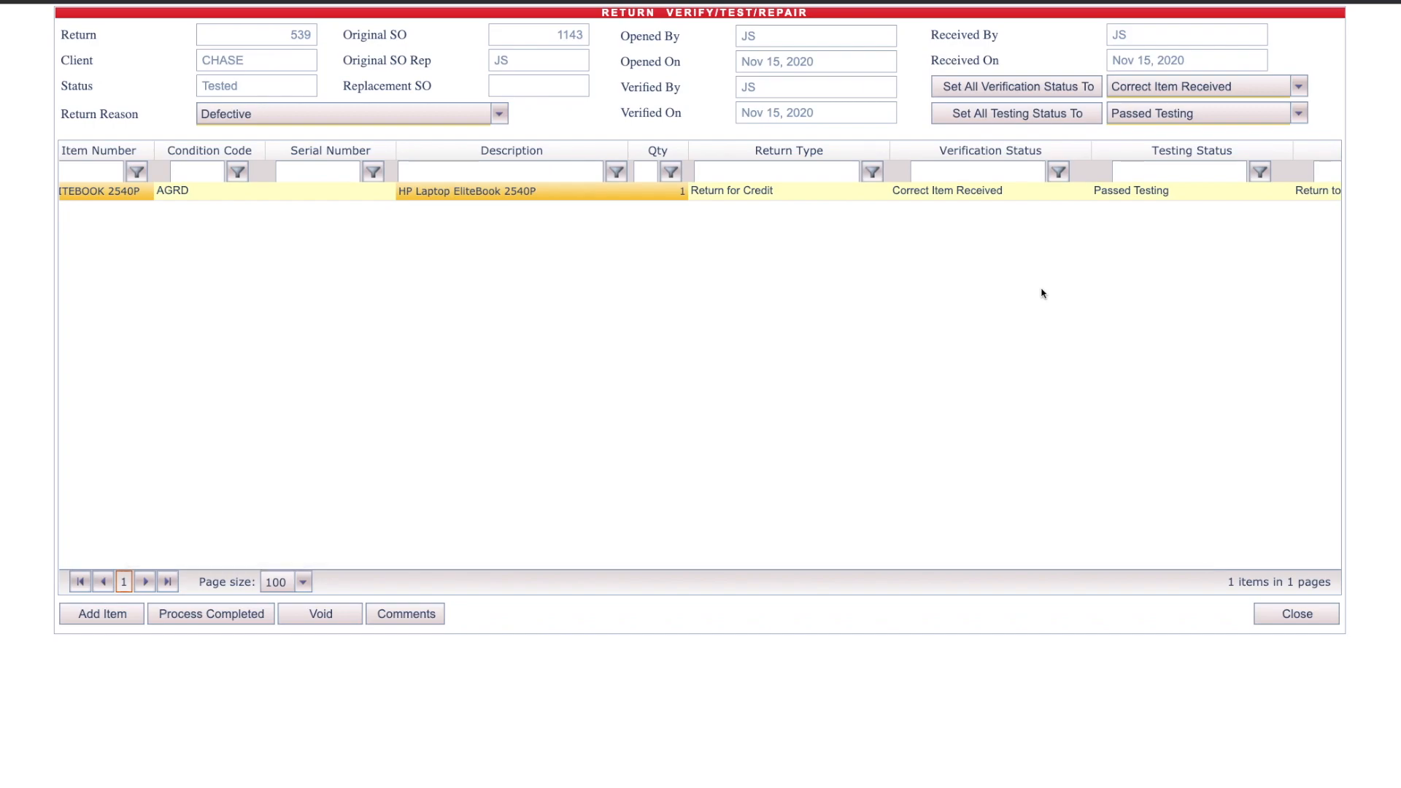
scroll(1042, 293, "right", 3)
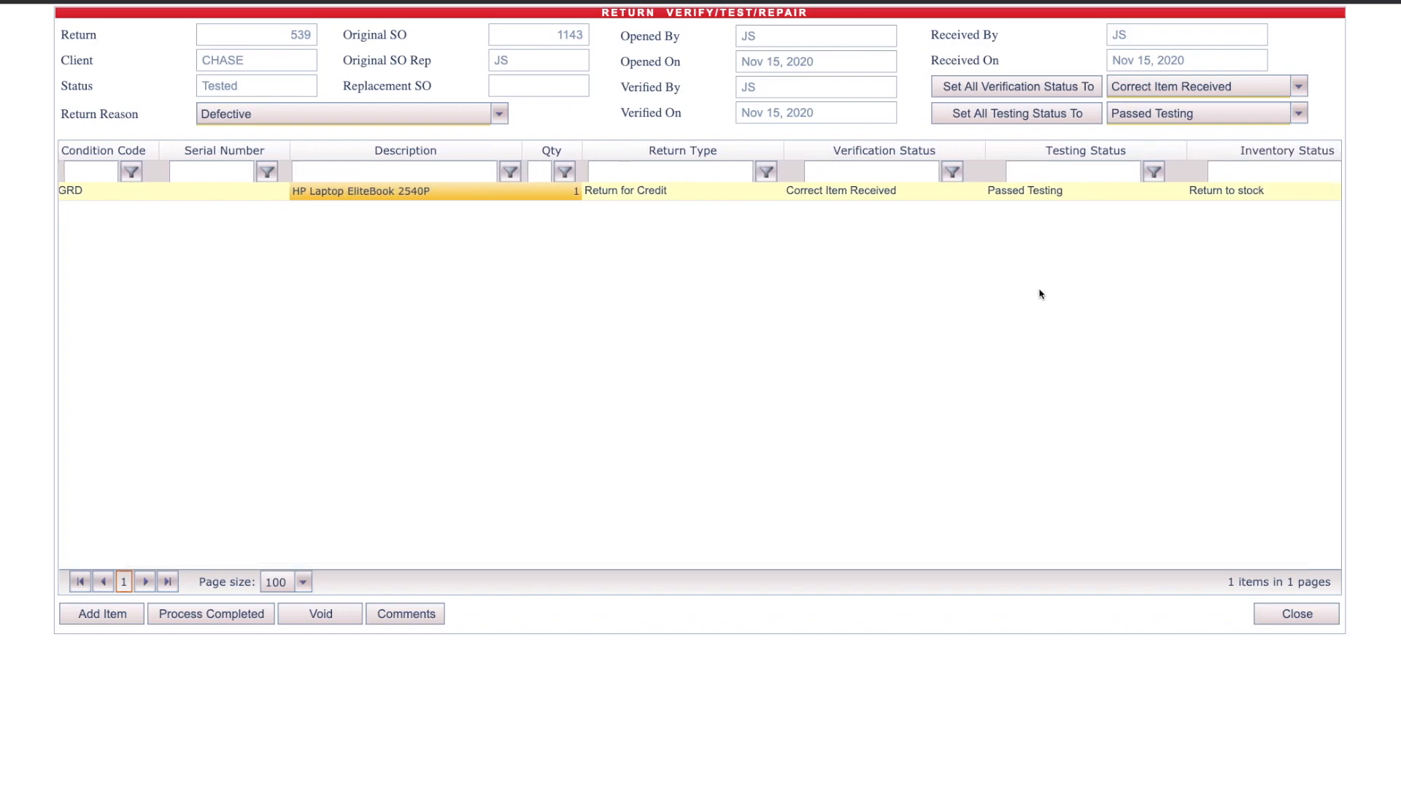
Step: Mark verification and testing of return 539 as process completed
scroll(1041, 293, "right", 2)
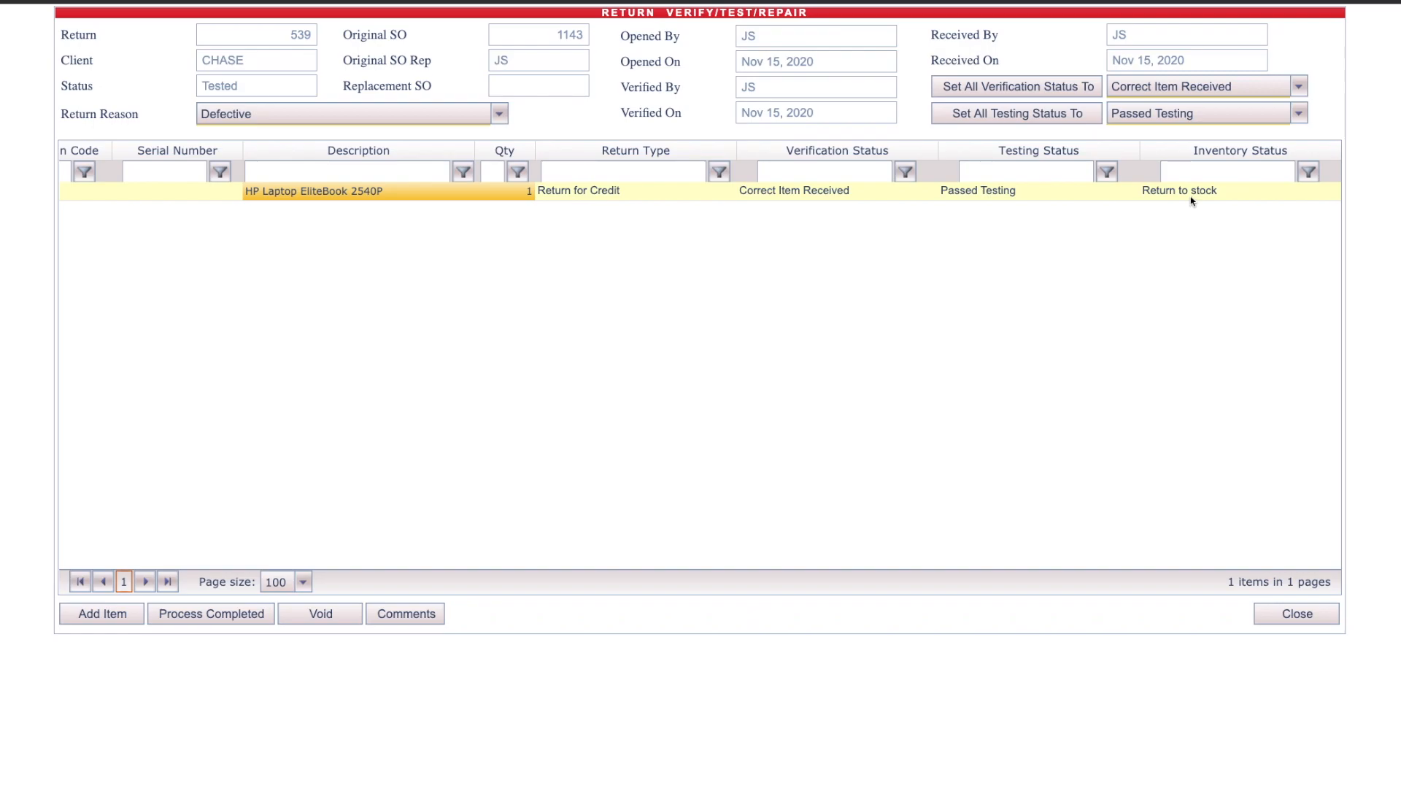
scroll(1151, 224, "left", 2)
left_click(200, 611)
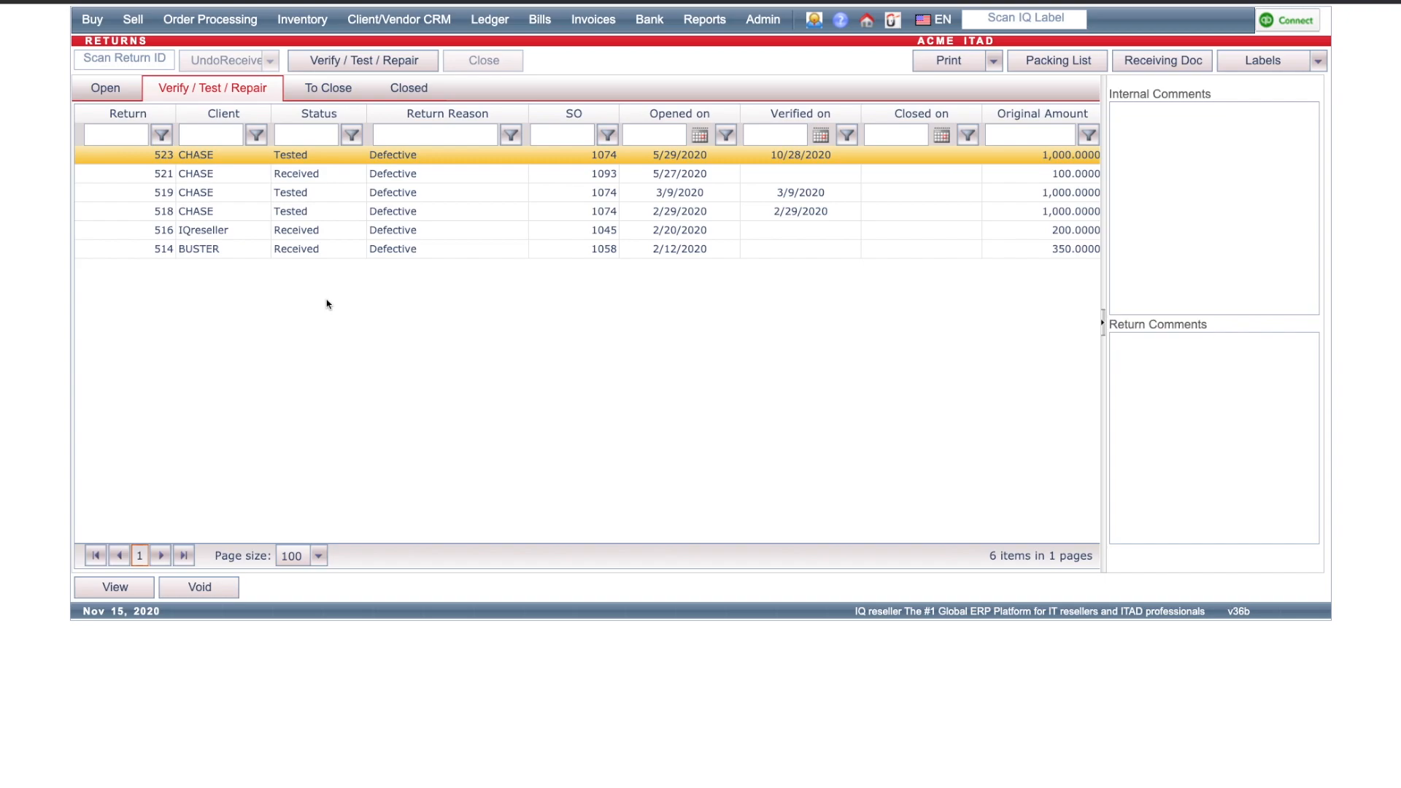
Step: Open return 539 from the returns awaiting closure and close it for its full credit
left_click(344, 93)
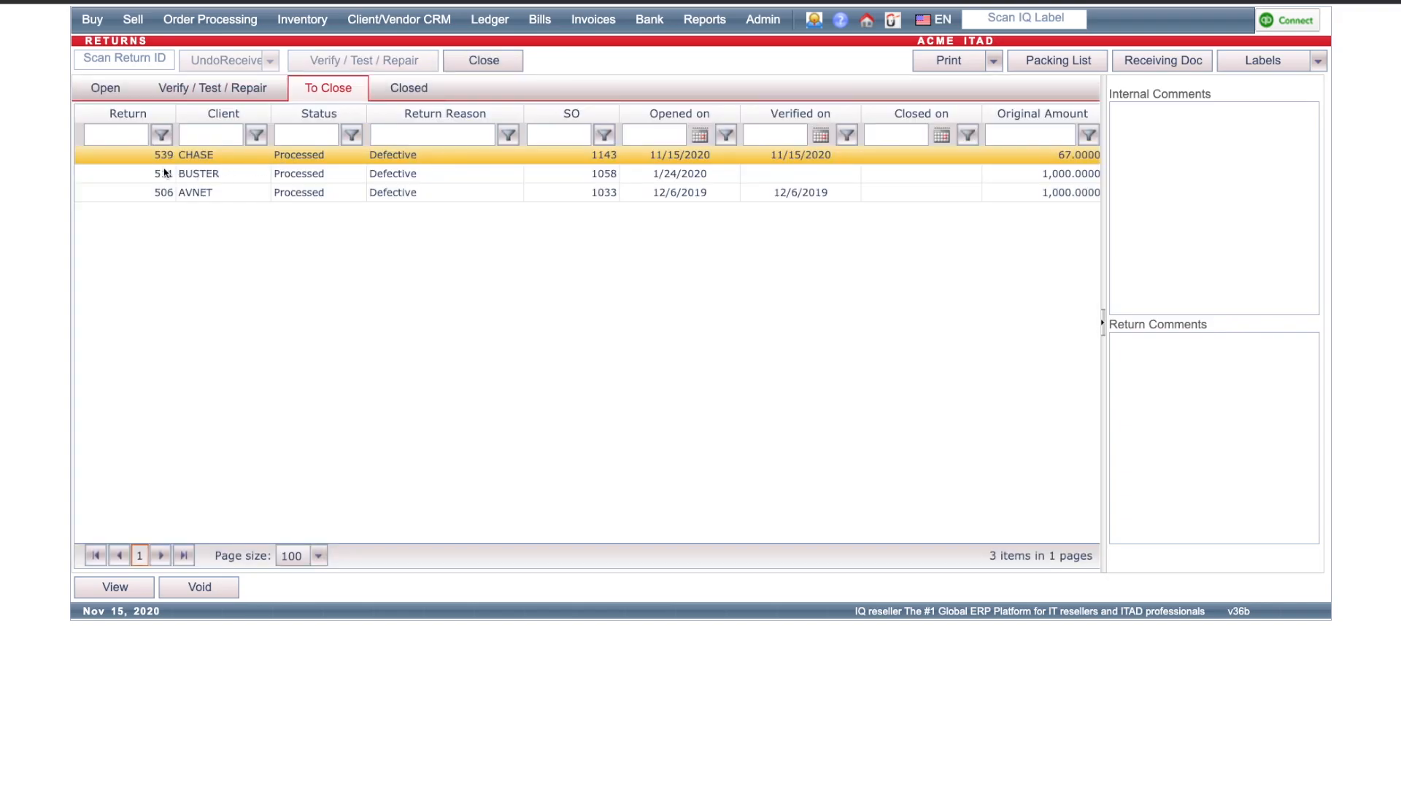
left_click(508, 66)
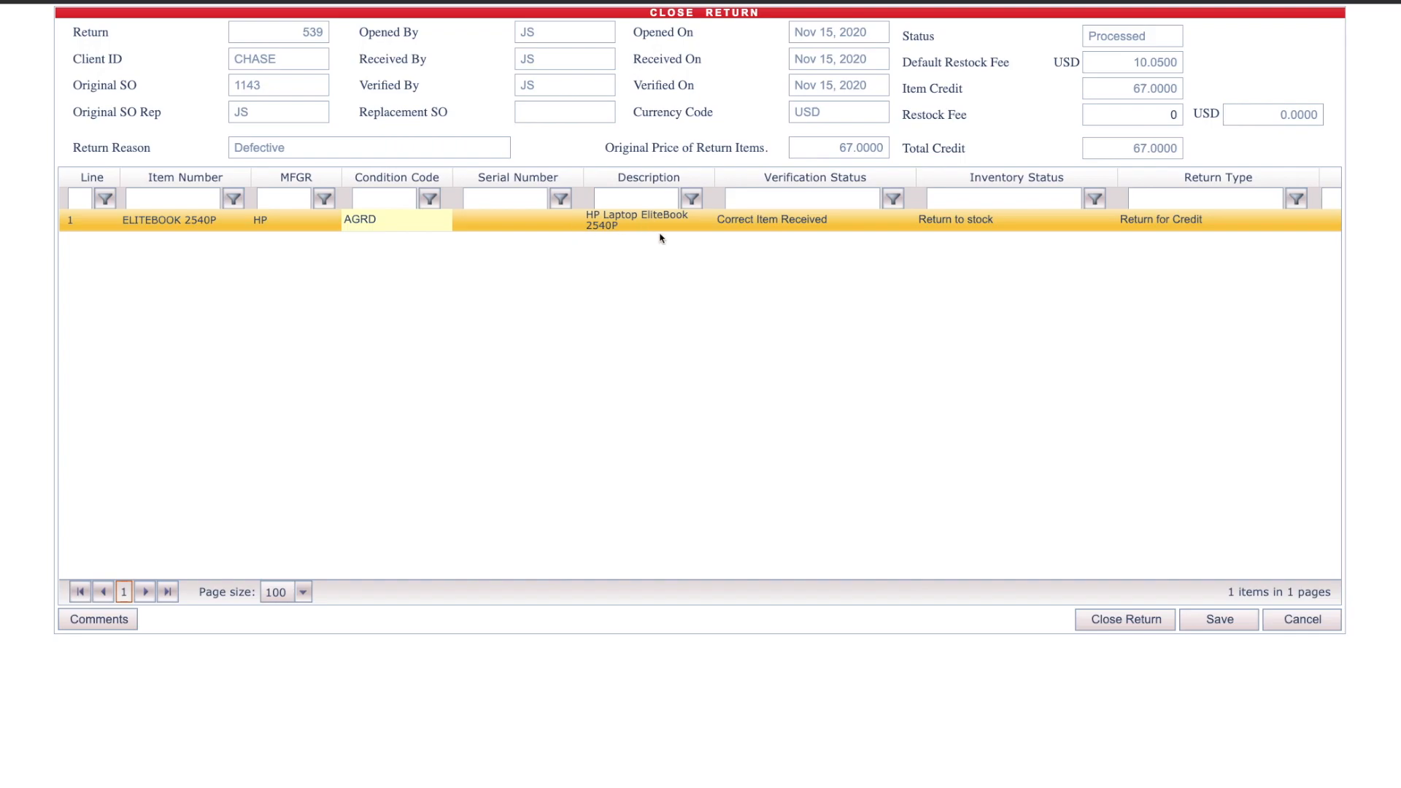
scroll(1001, 251, "right", 5)
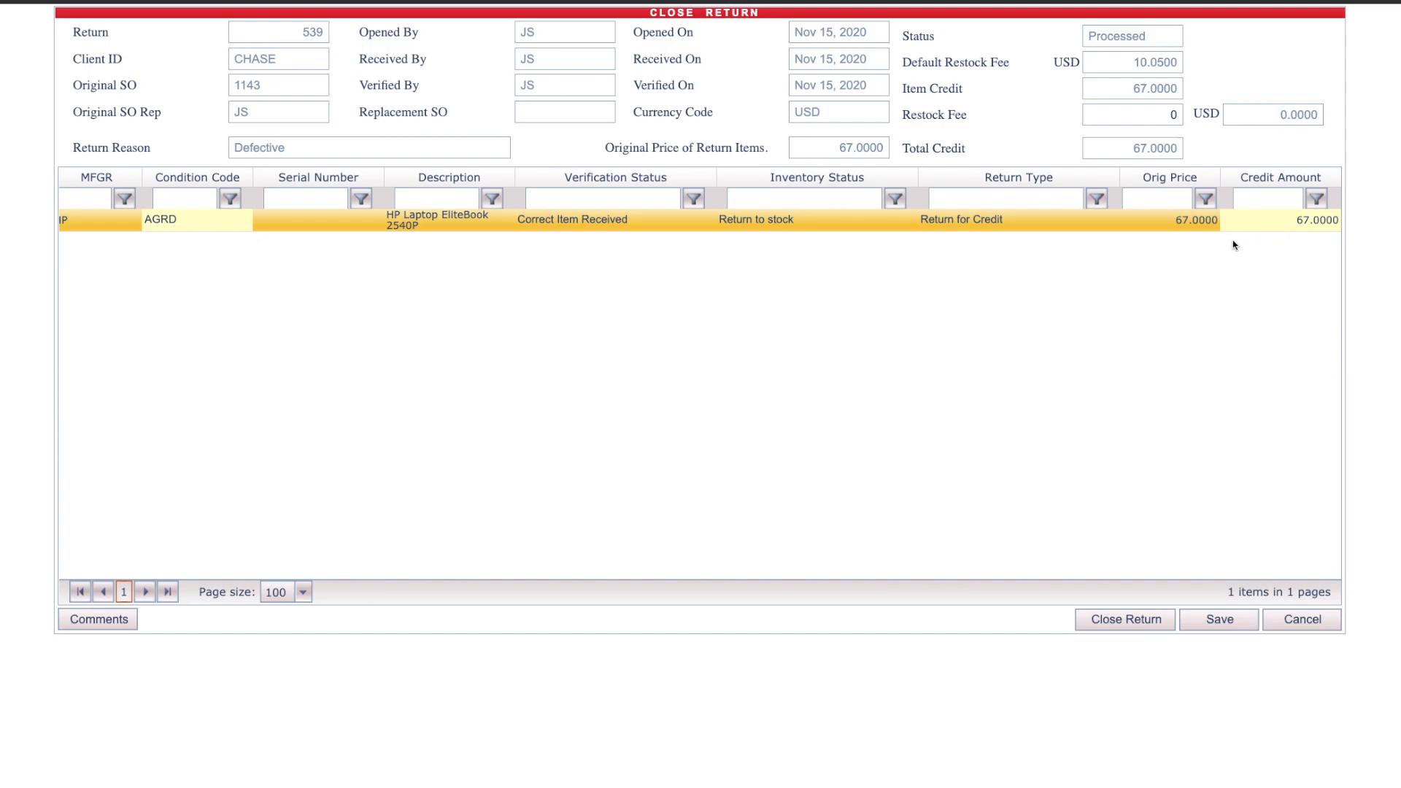
left_click(1269, 226)
left_click(1036, 344)
left_click(1132, 628)
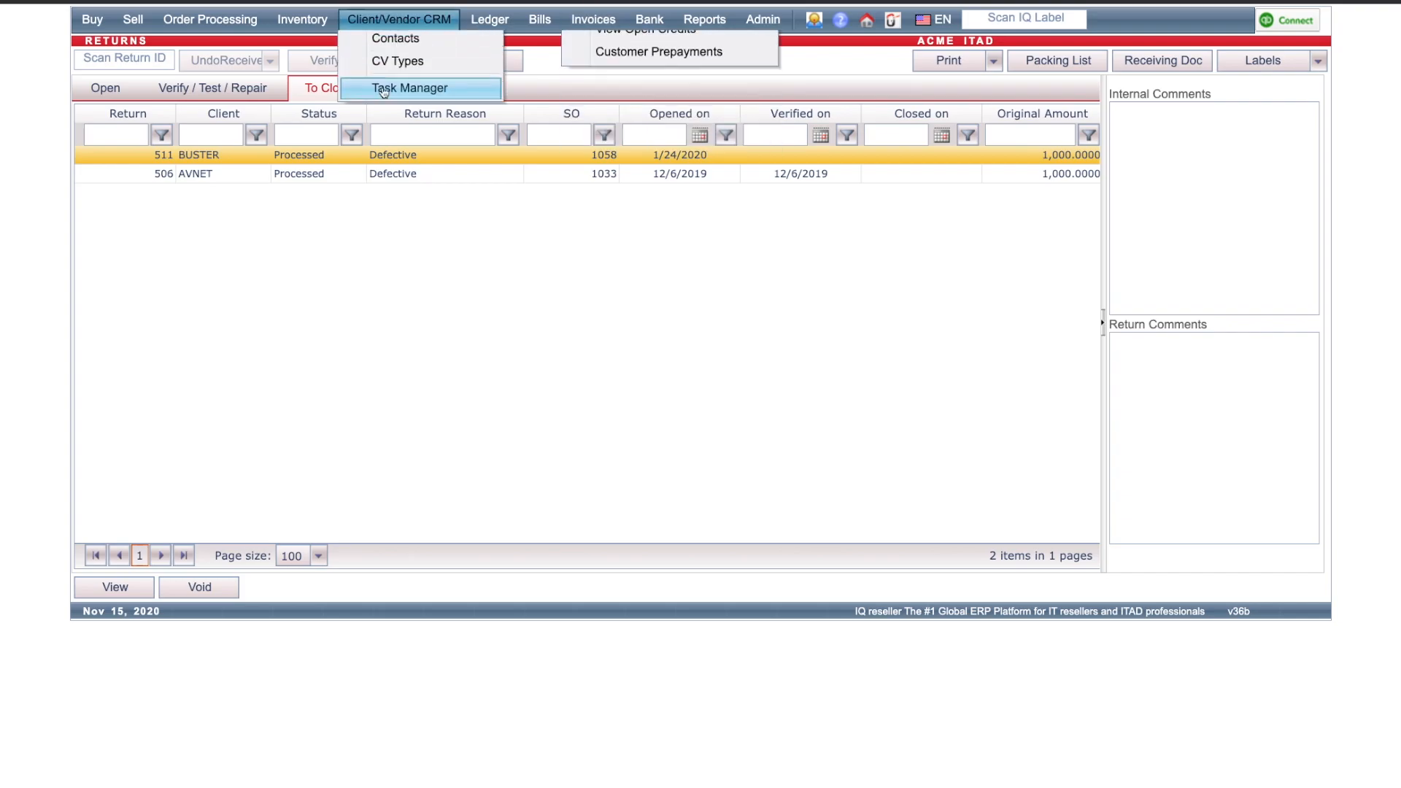
Step: Check return 539 in the closed returns list and inspect its credit invoice's internal comments
left_click(420, 92)
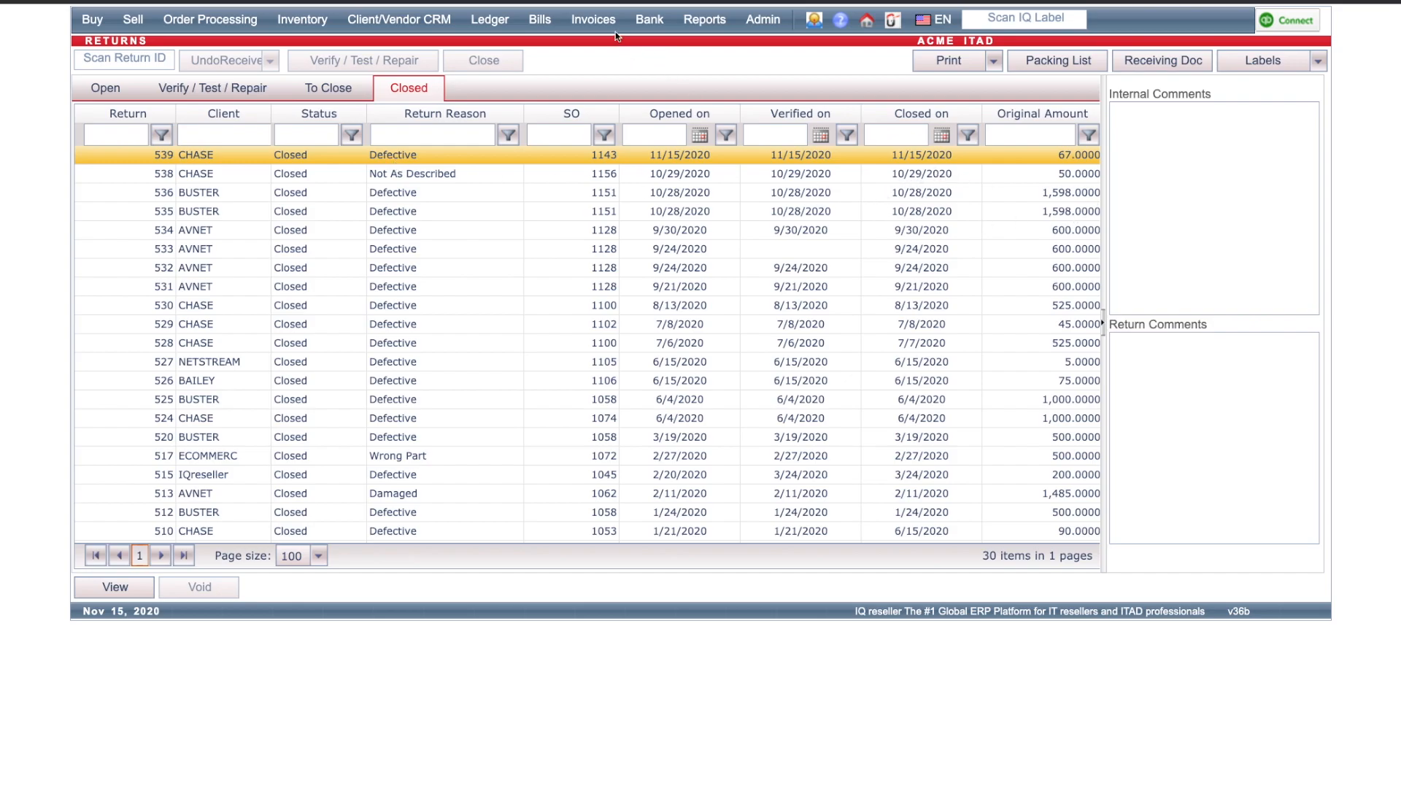
mouse_move(607, 24)
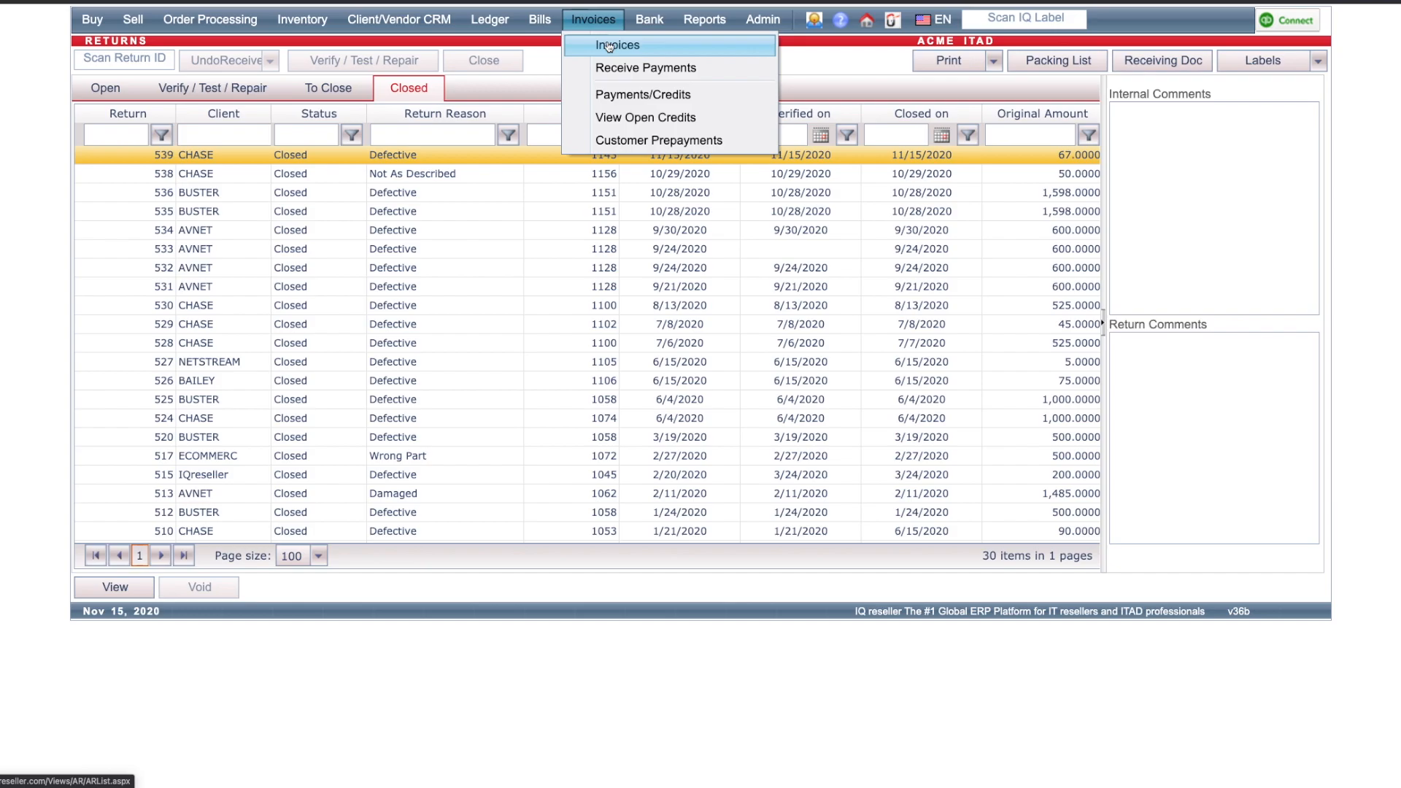
left_click(609, 46)
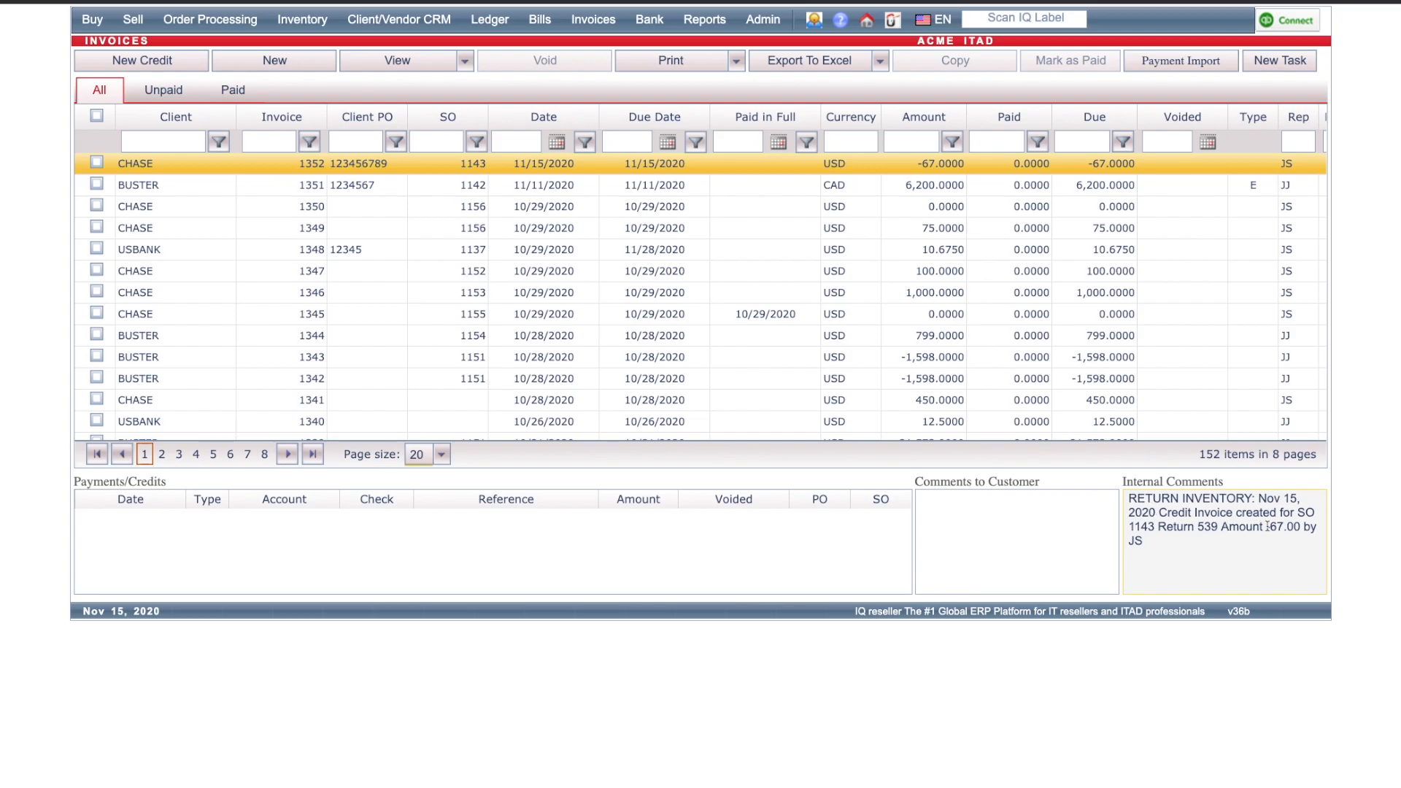
left_click_drag(1155, 542, 1124, 541)
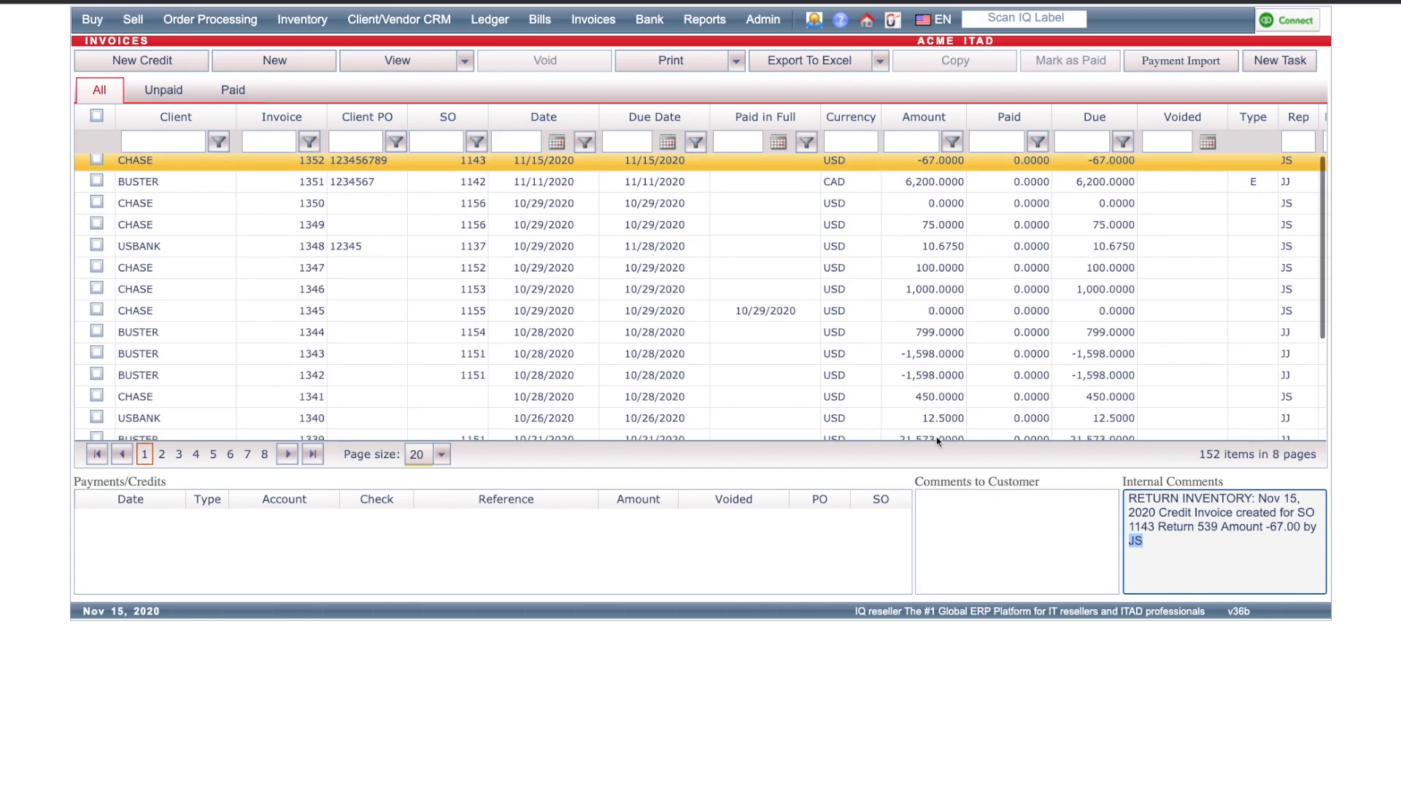
Step: Locate the returned EliteBook in inventory using the inventory ID from SO 1143's internal comments and review its action history
mouse_move(302, 21)
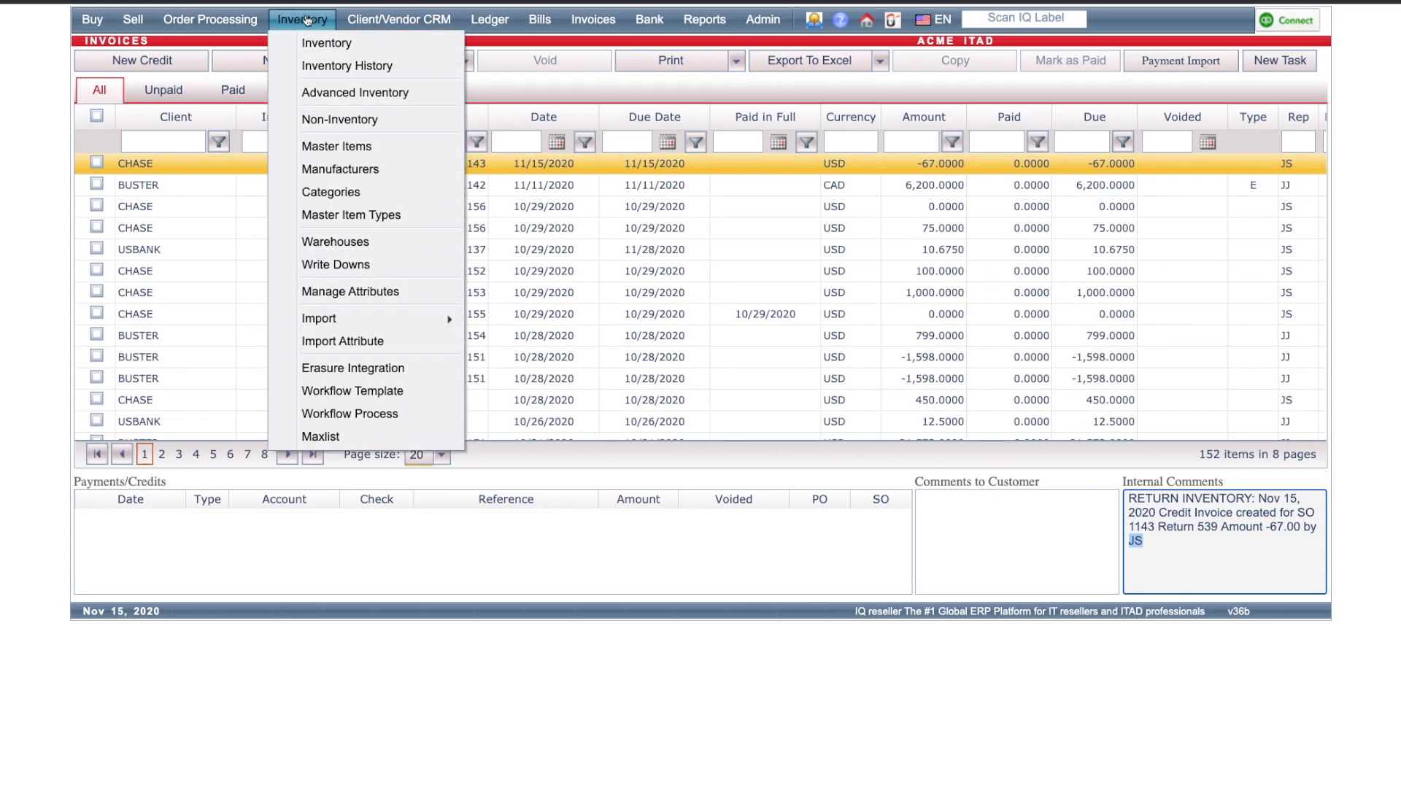
left_click(323, 48)
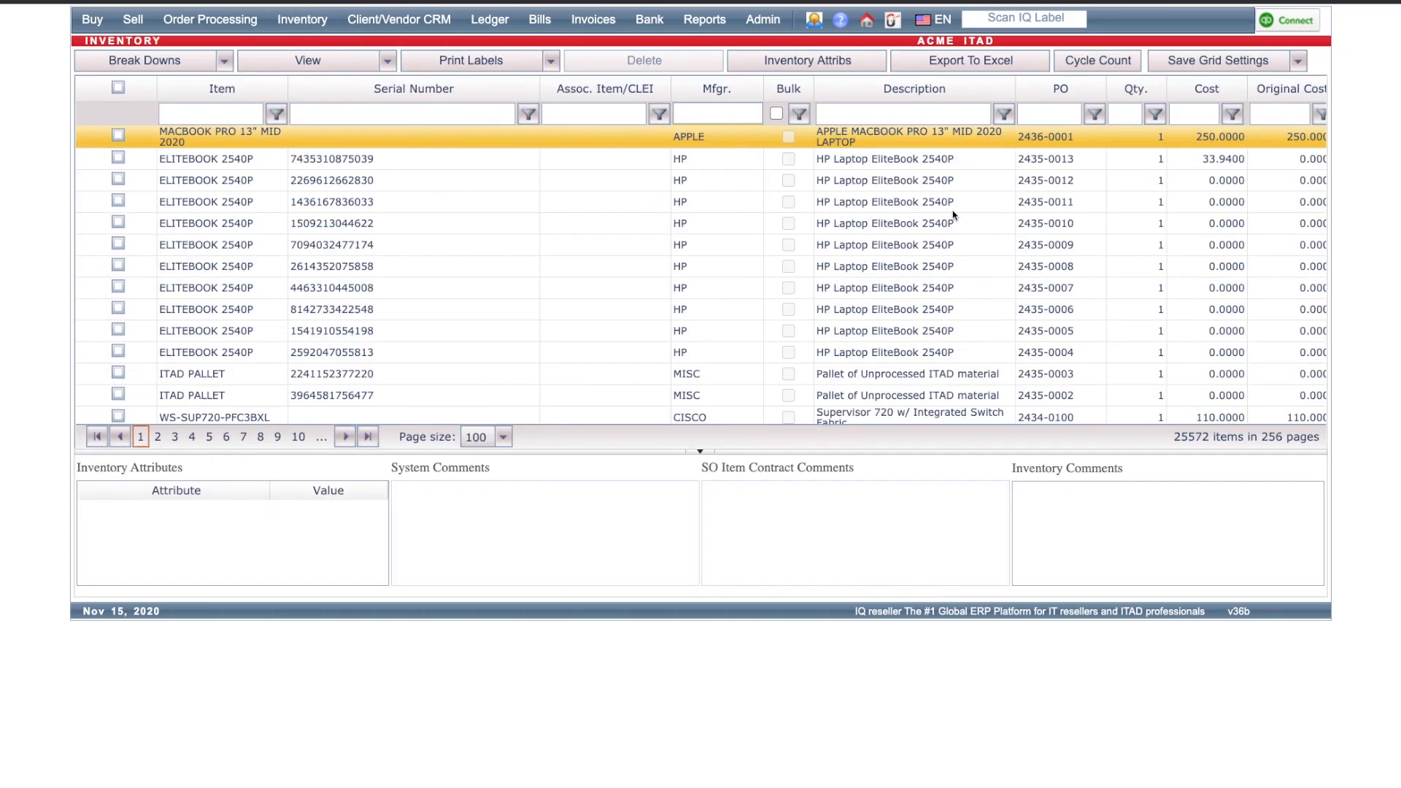
mouse_move(145, 28)
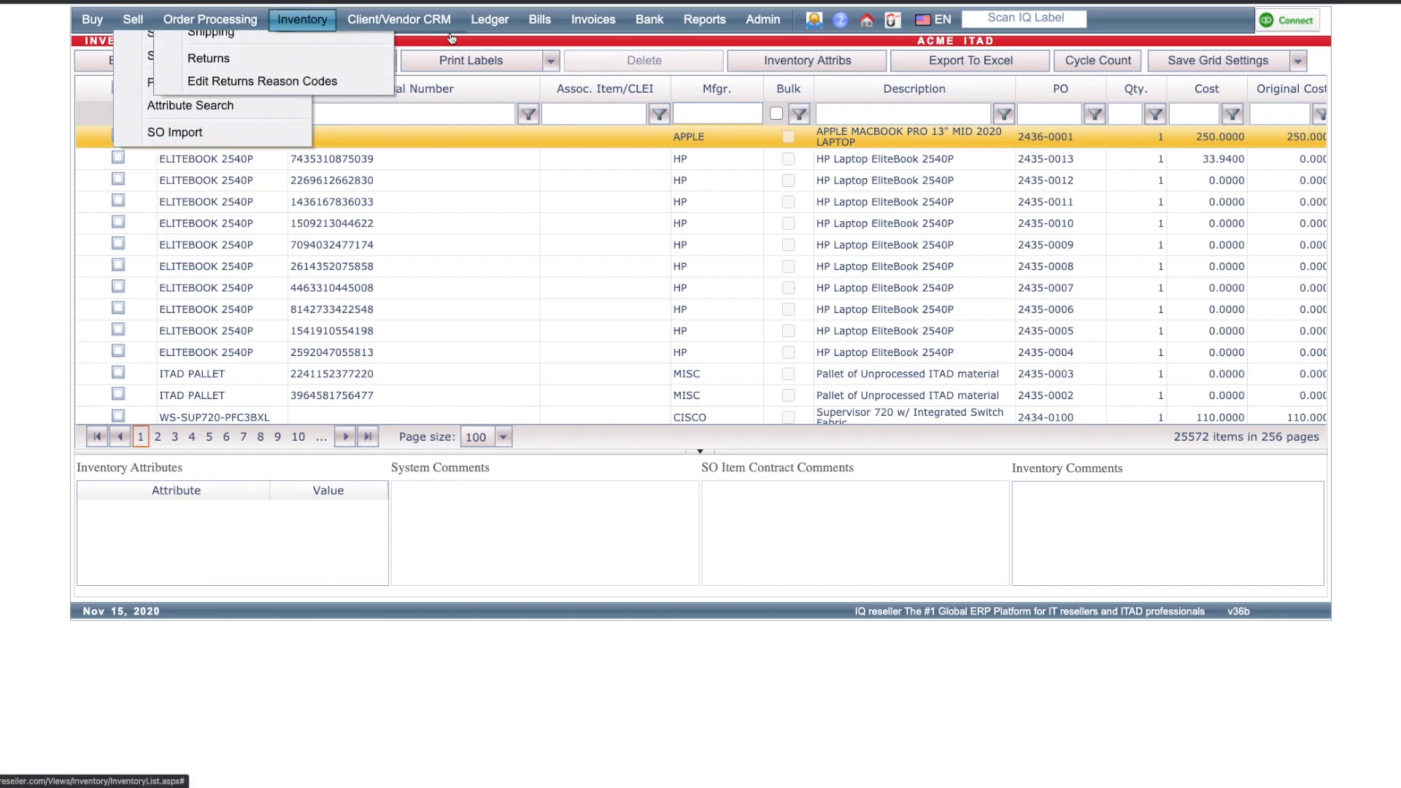
left_click(173, 117)
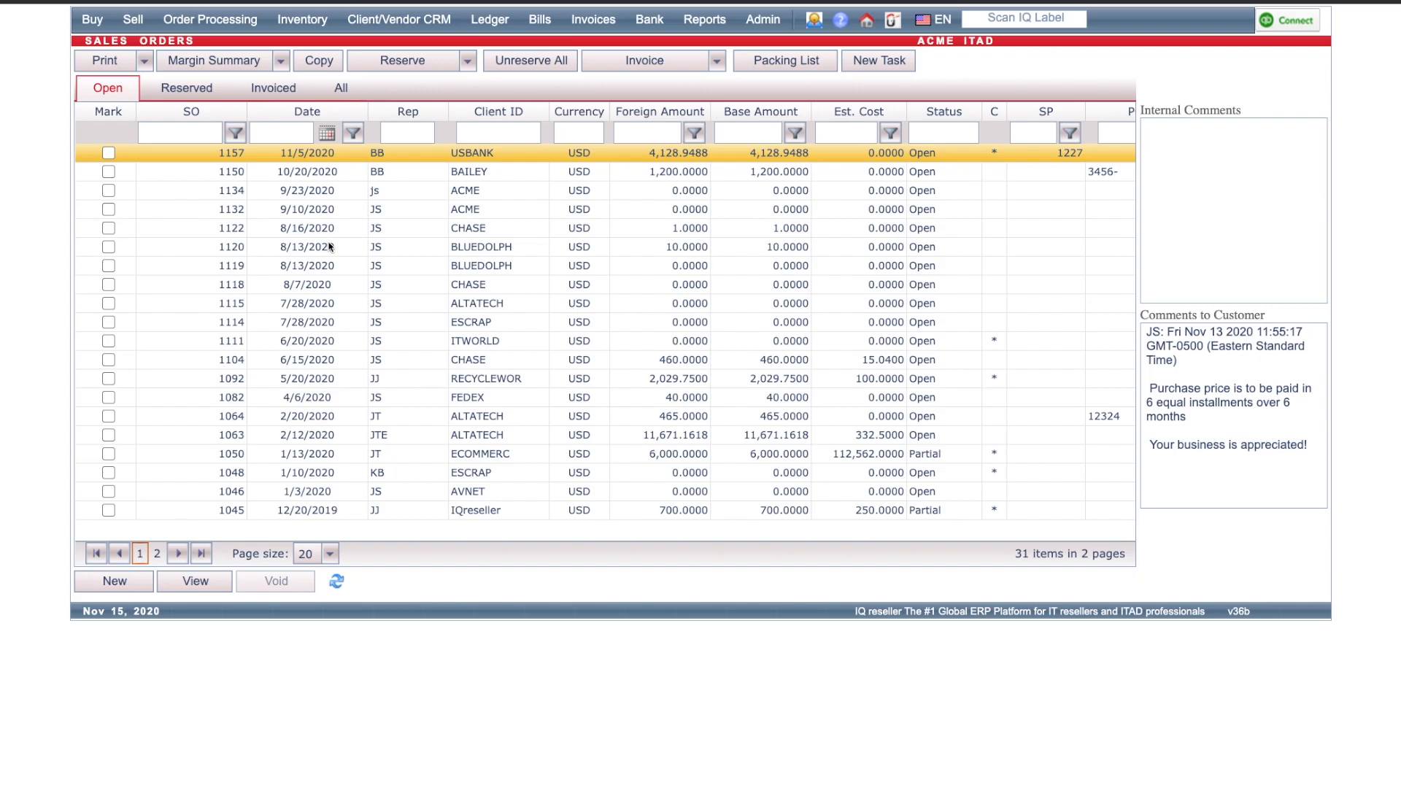
left_click(291, 91)
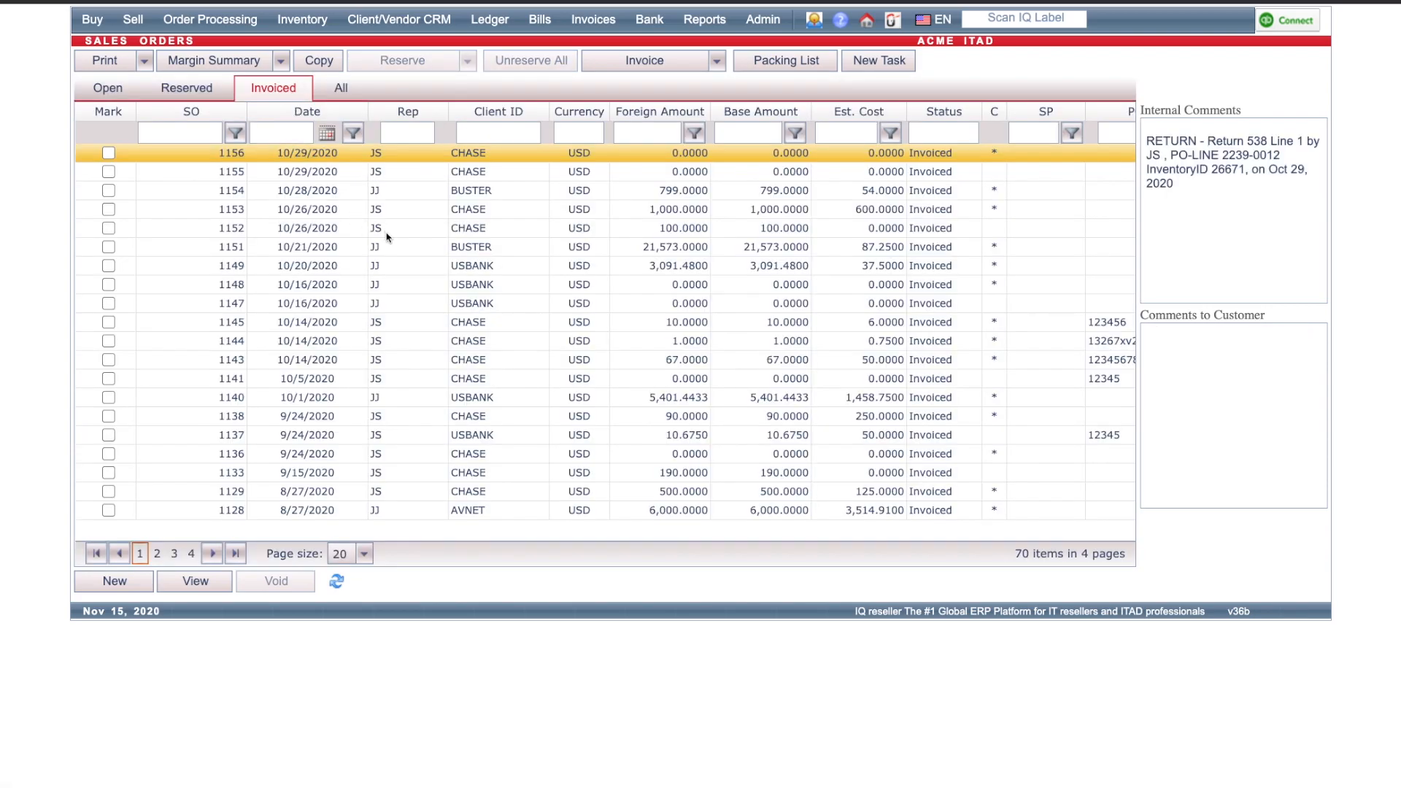
left_click(401, 361)
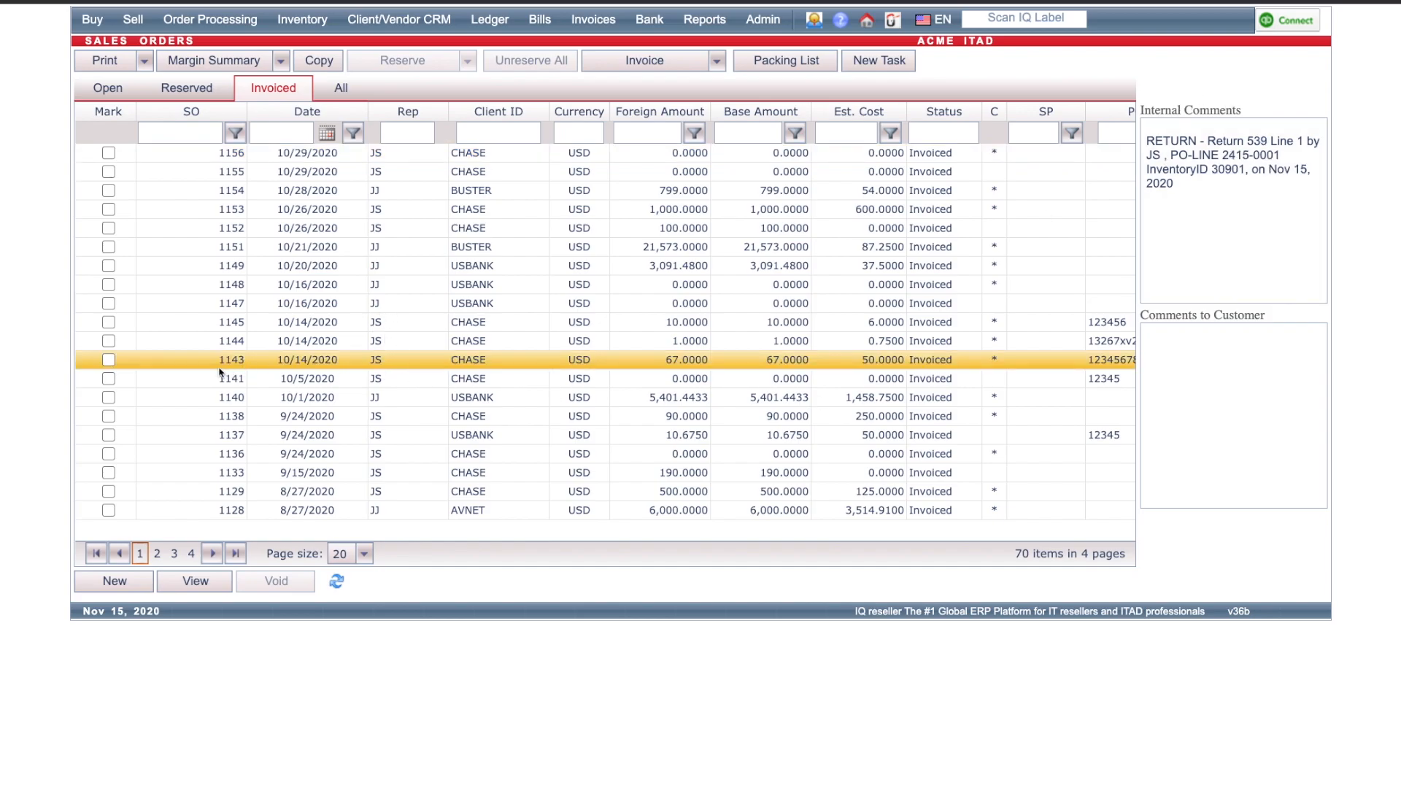
left_click(1176, 158)
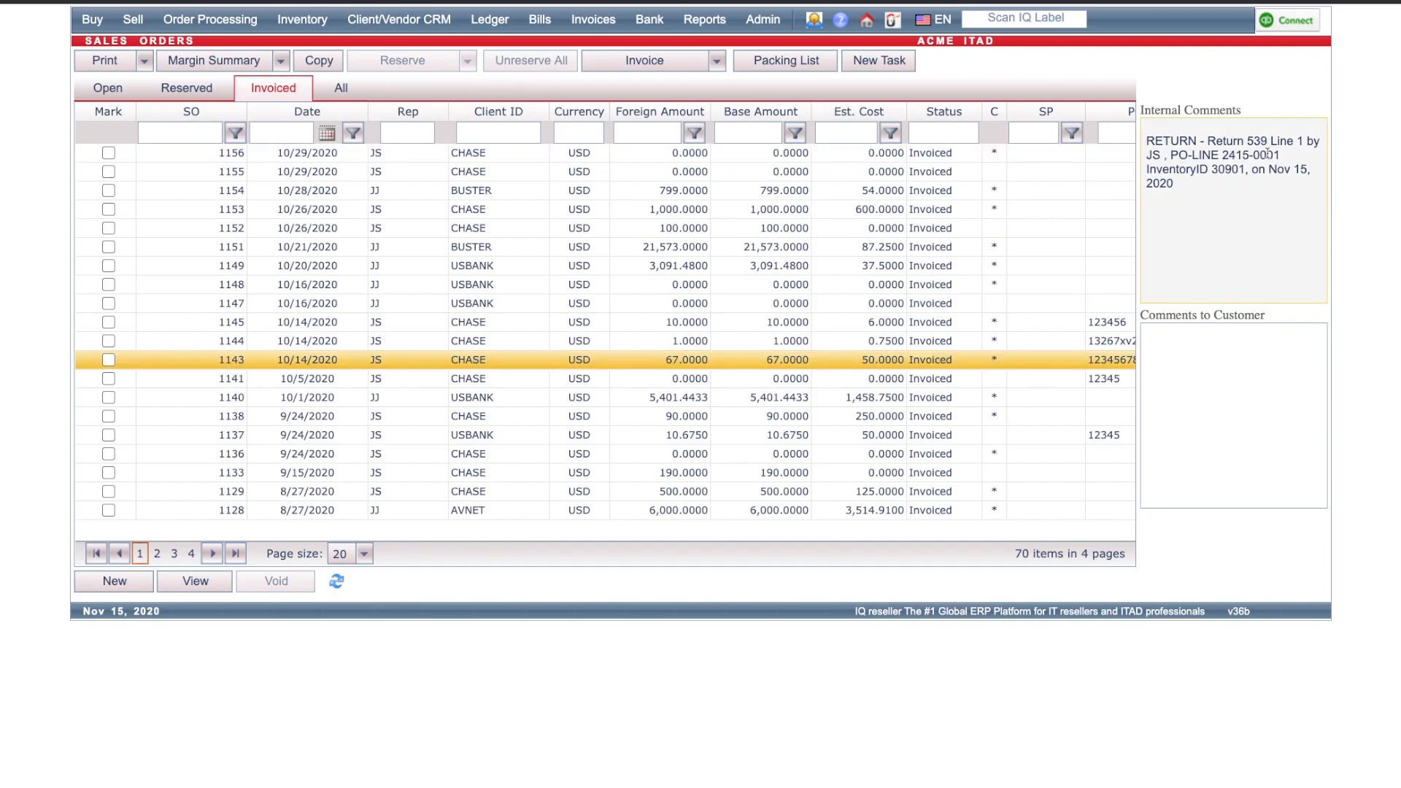
double_click(1230, 170)
key("ctrl+c")
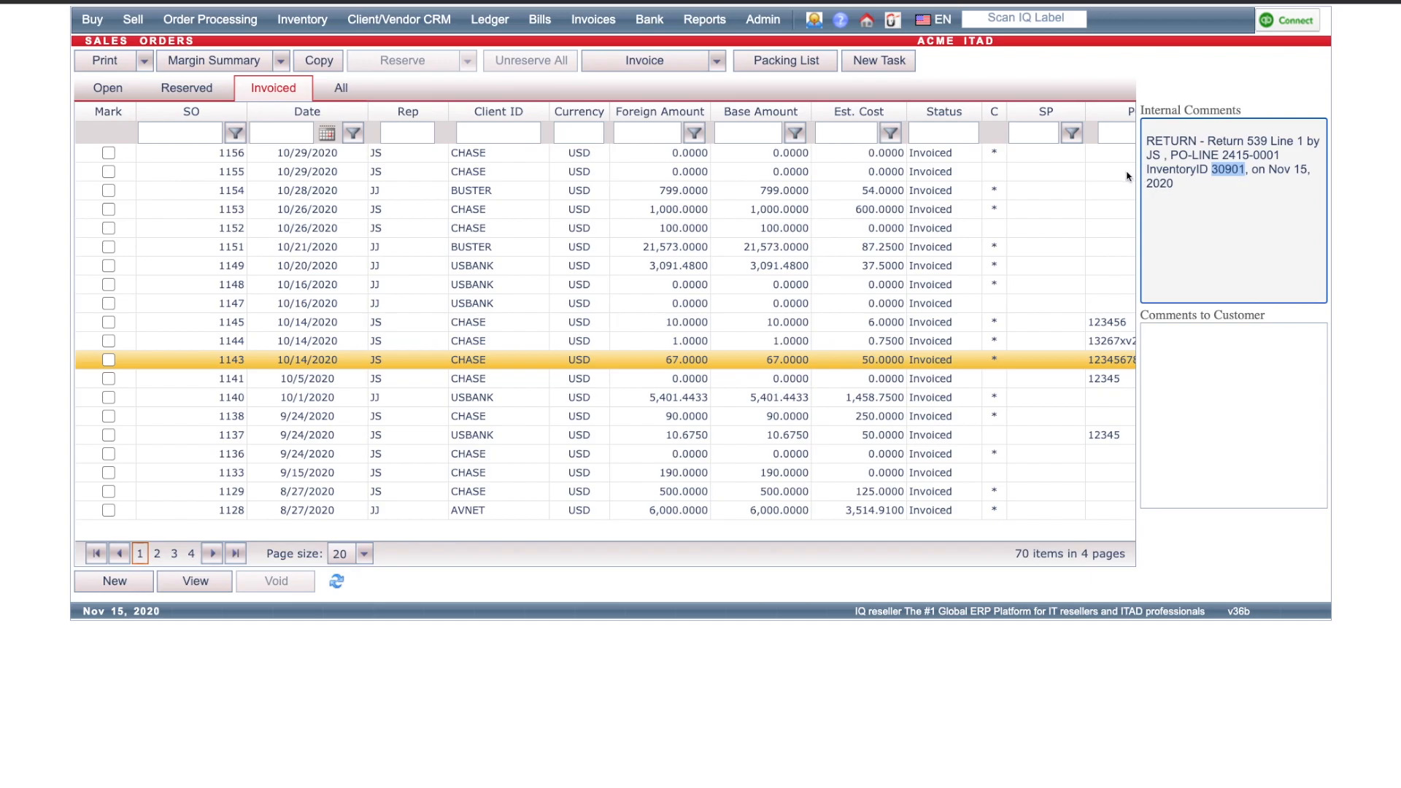
left_click(1053, 33)
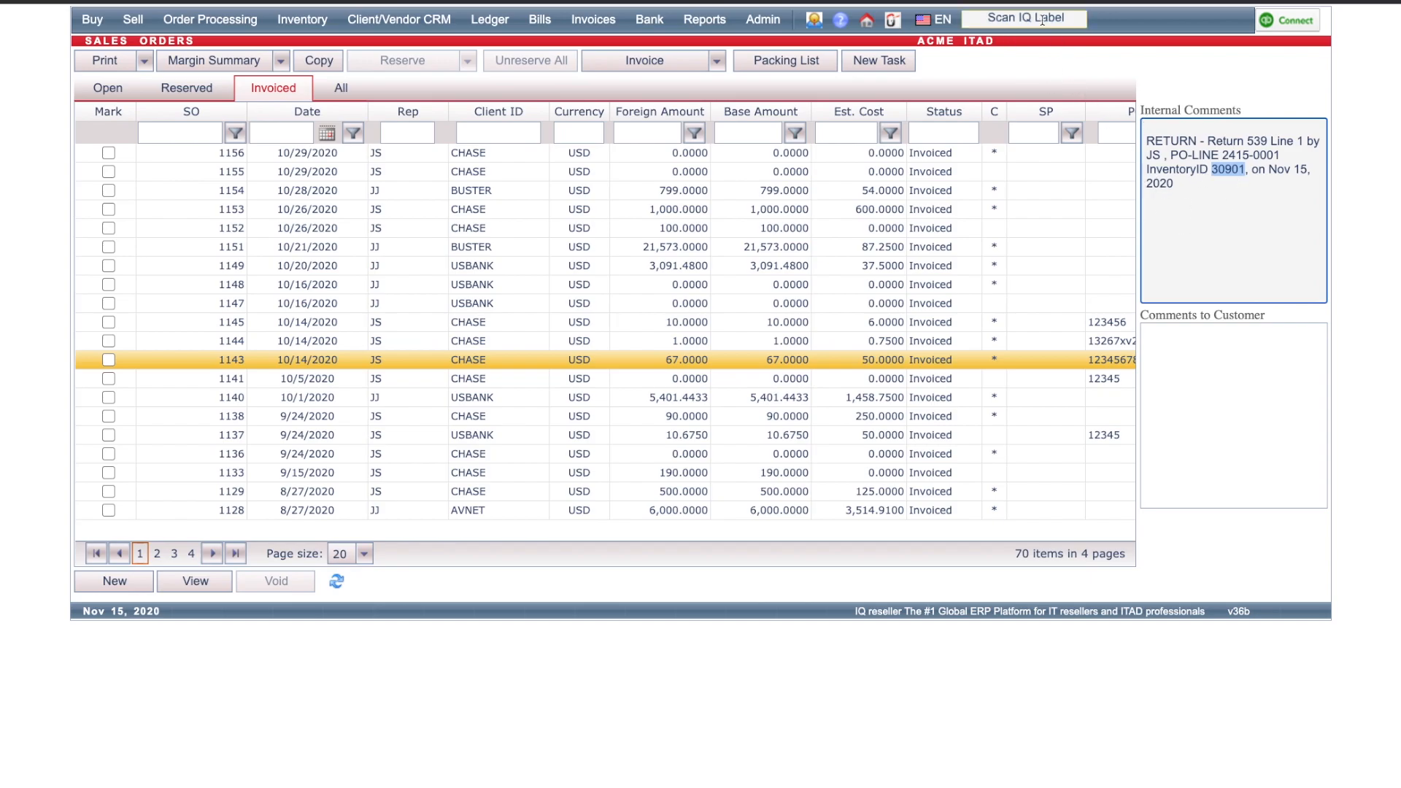
key("ctrl+v")
key("Return")
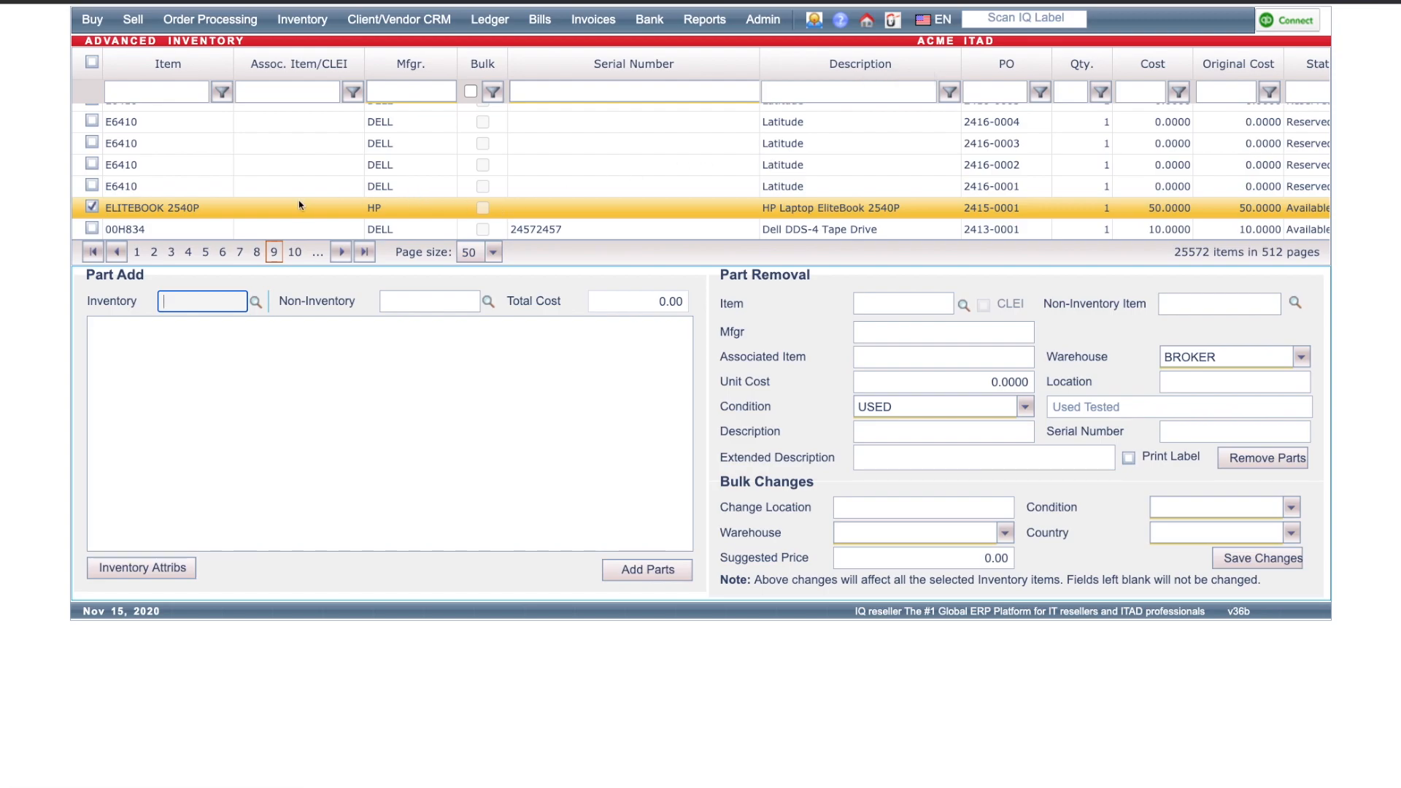
double_click(313, 210)
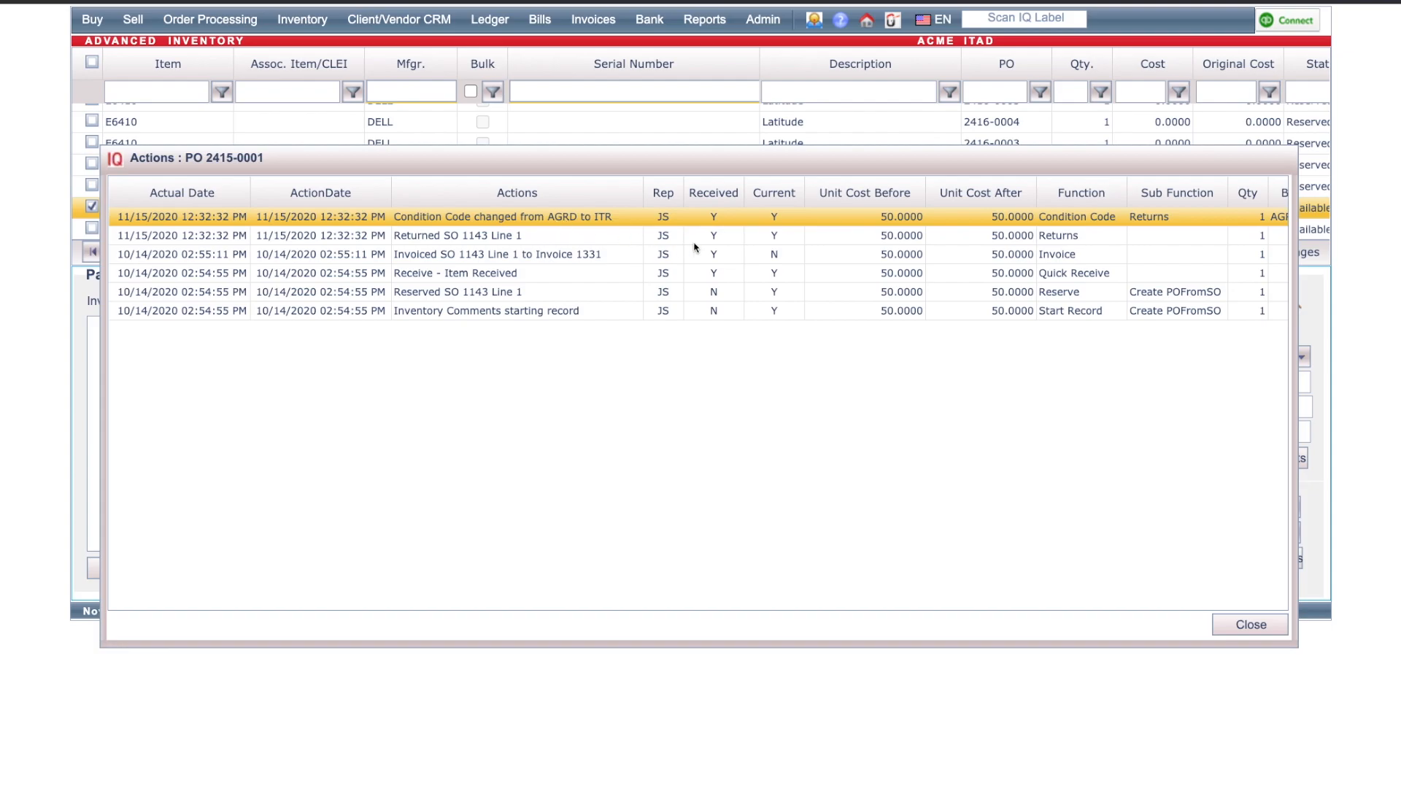
left_click(1248, 625)
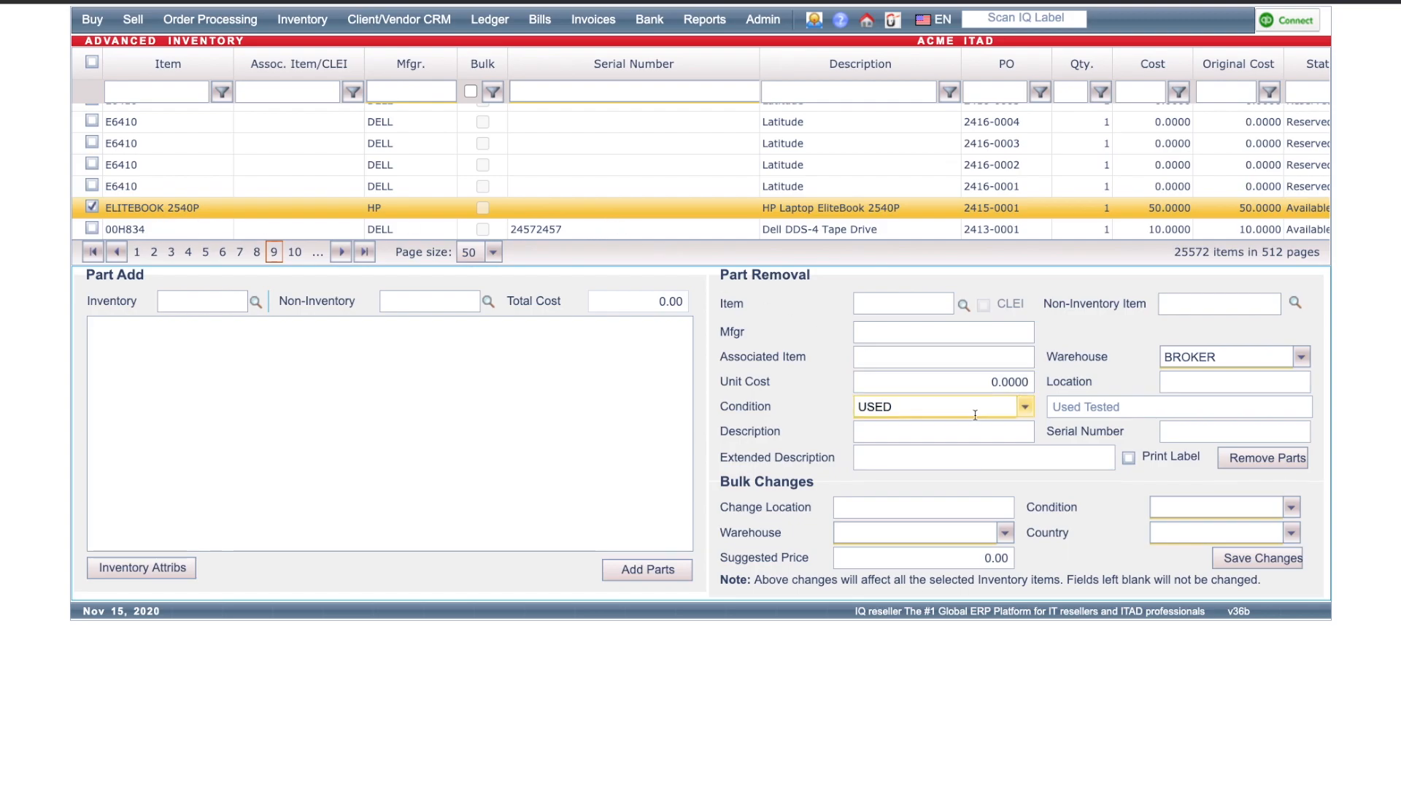
Step: Bulk-change the EliteBook's condition to AGRD (Grade A, Near Perfect), save, and review its action history
left_click(1187, 504)
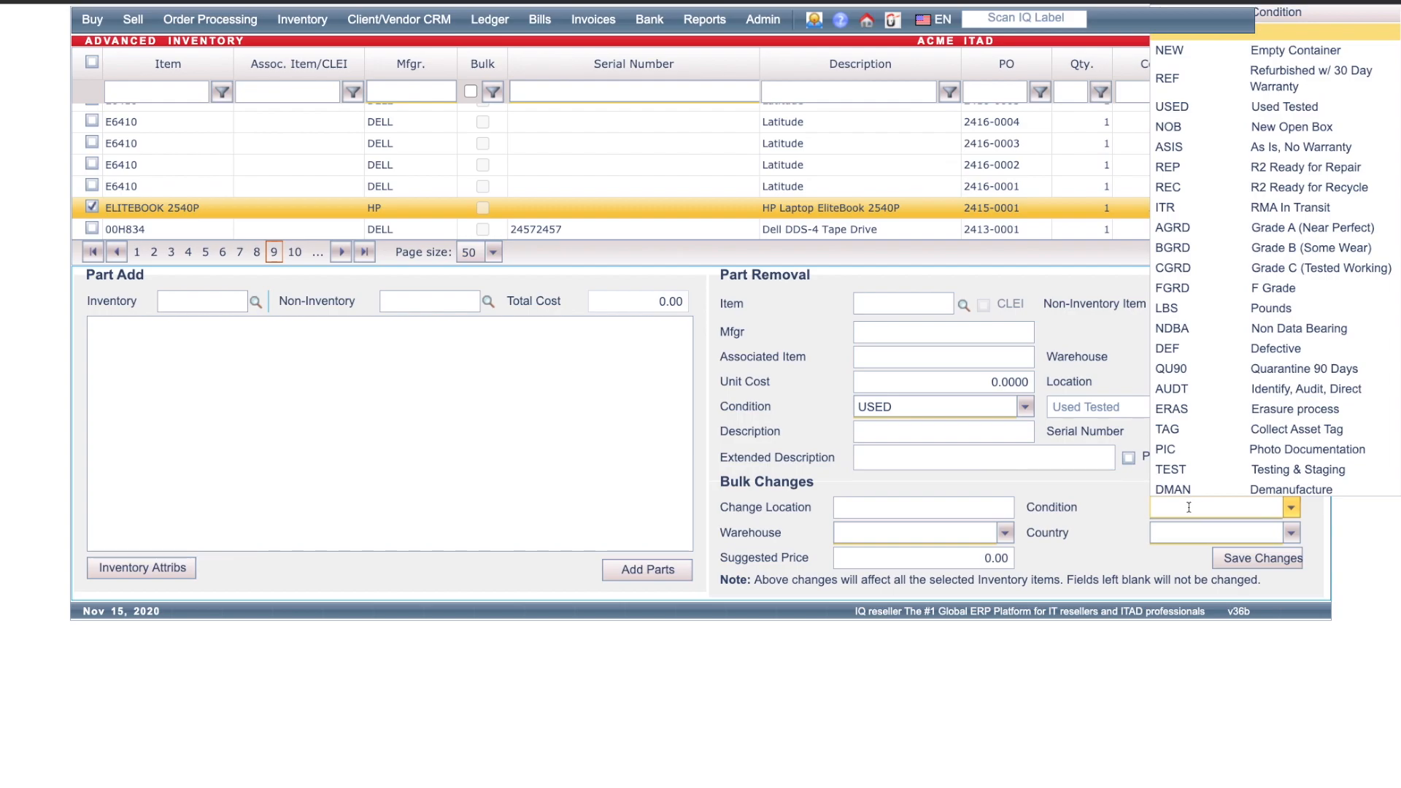
left_click(1246, 226)
left_click(1270, 558)
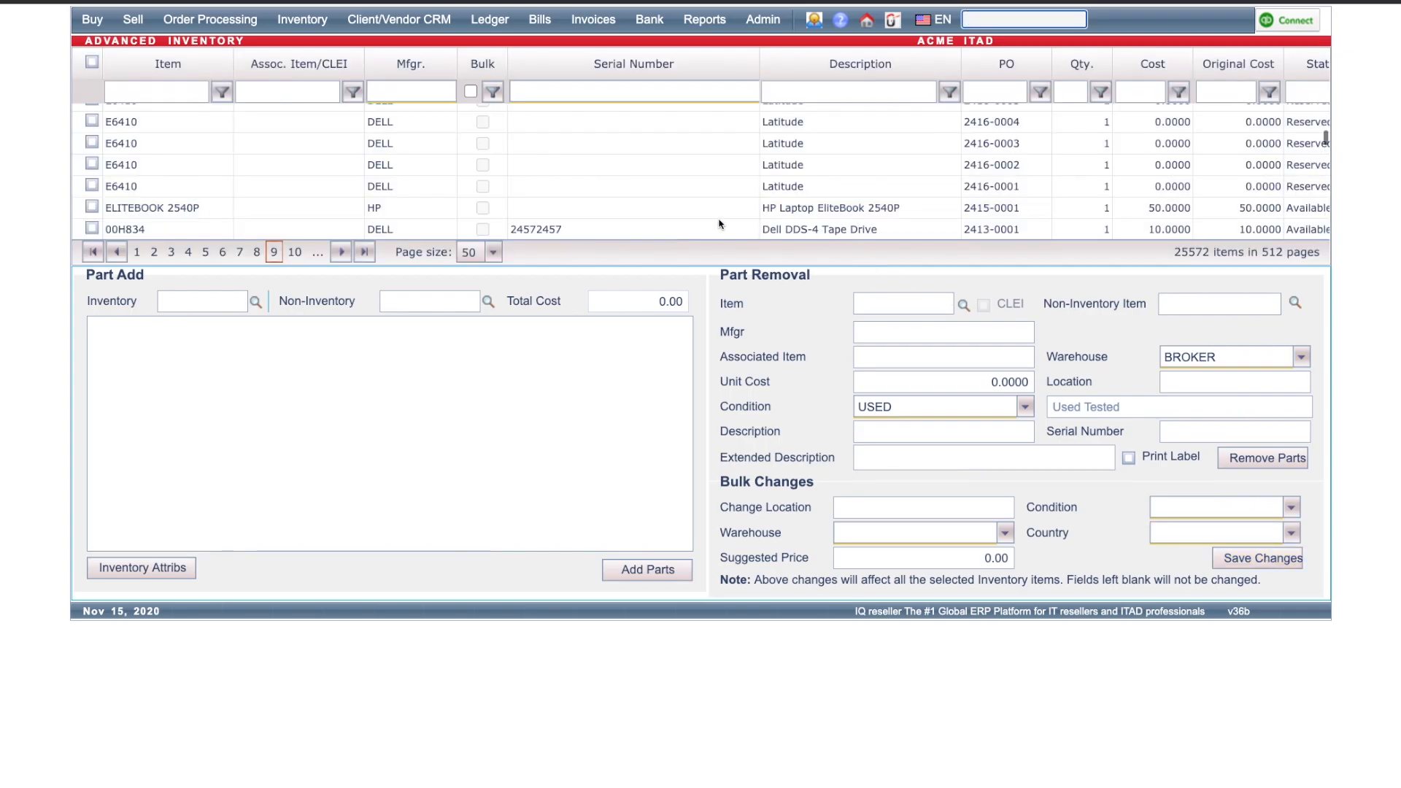
double_click(720, 209)
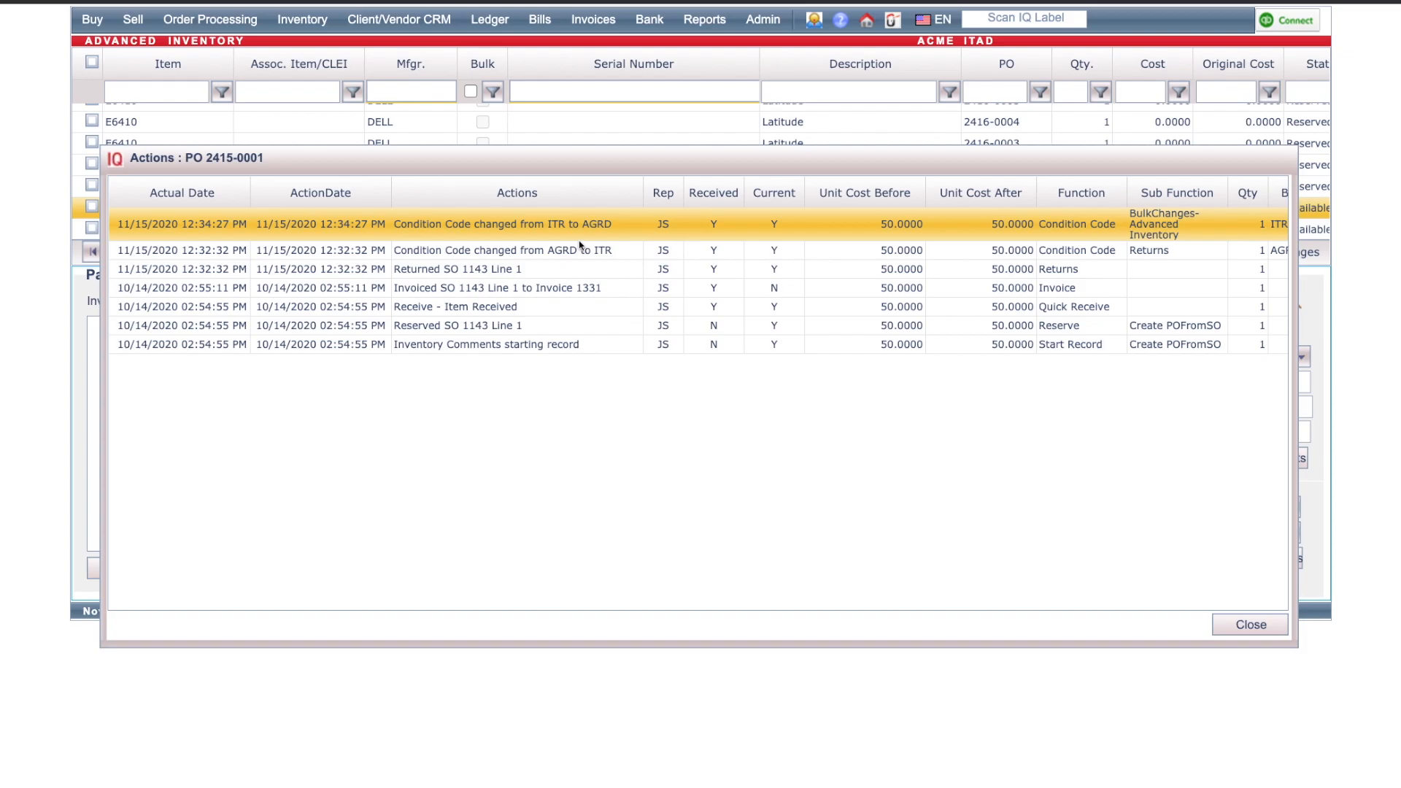
left_click(1251, 626)
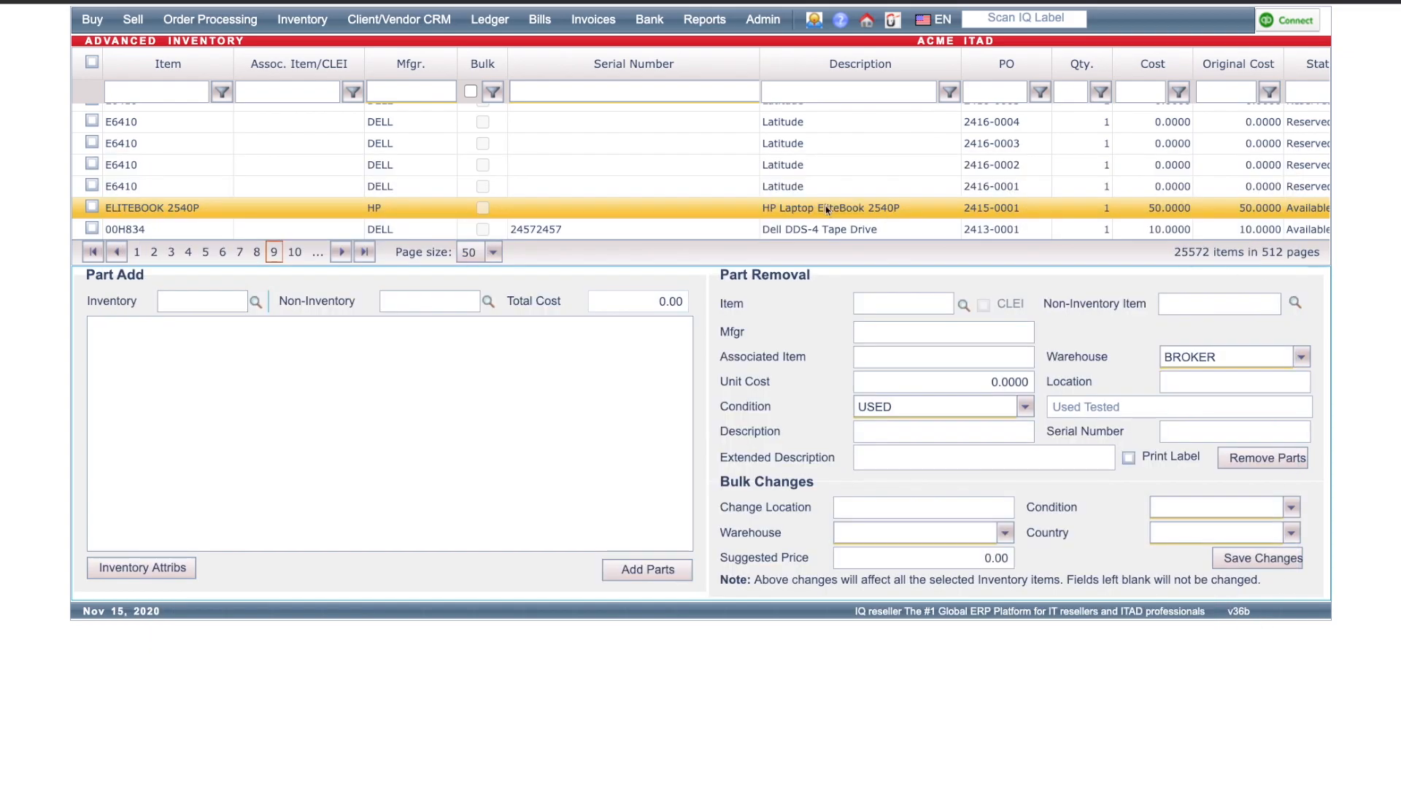